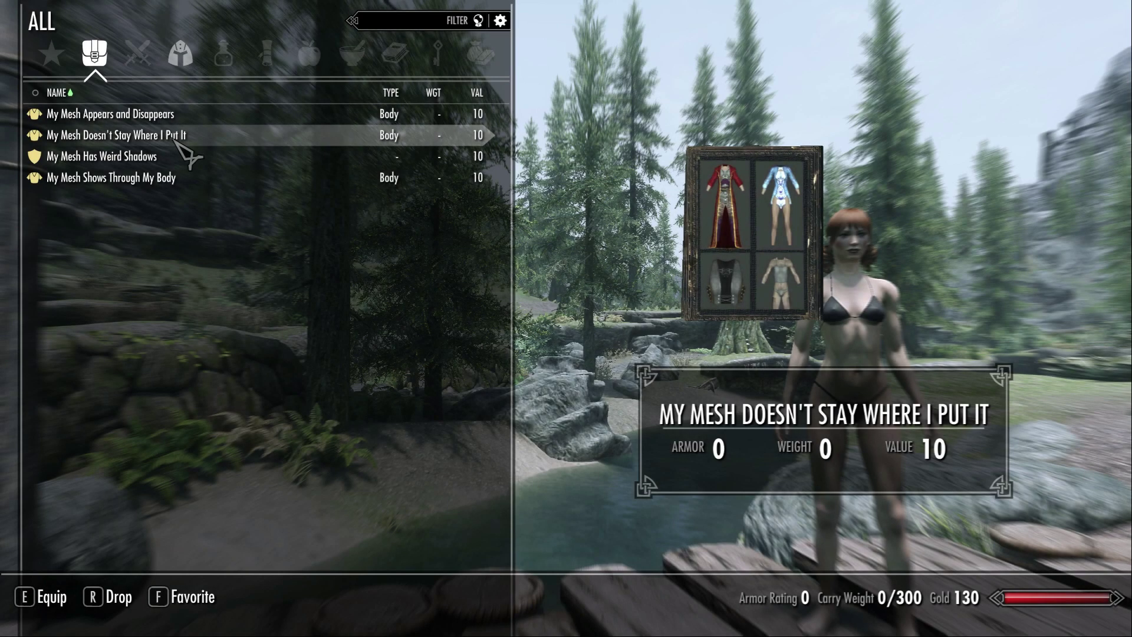
Equip the inventory item "My Mesh Doesn't Stay Where I Put It" to inspect how its mesh sits in-game.
{"action": "left_click", "coordinate": [150, 137]}
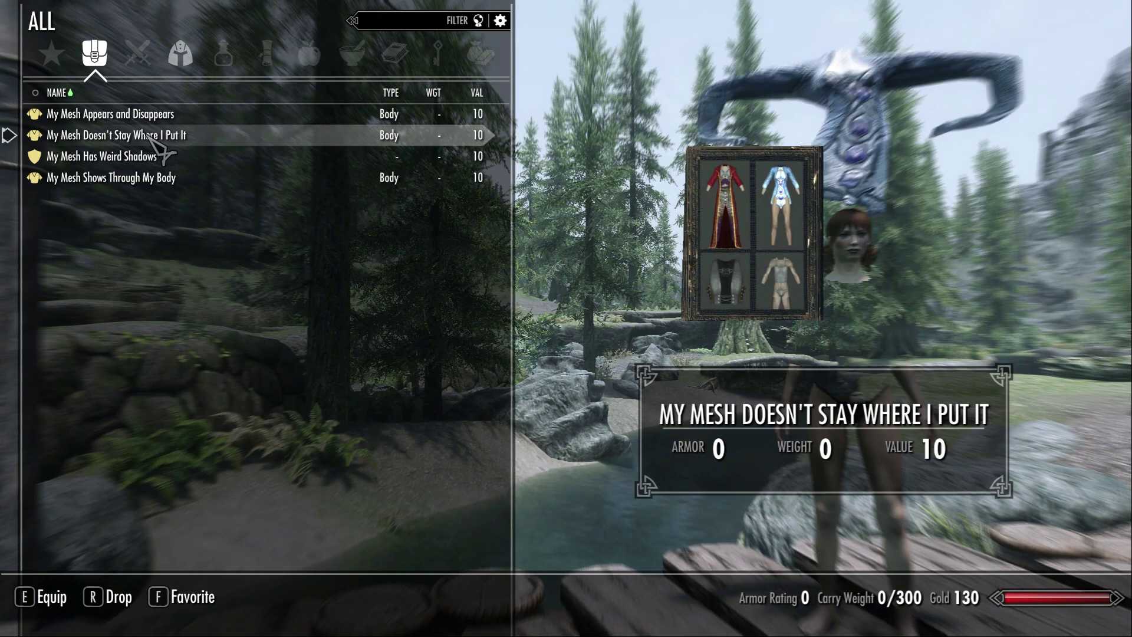
{"action": "key", "text": "Tab"}
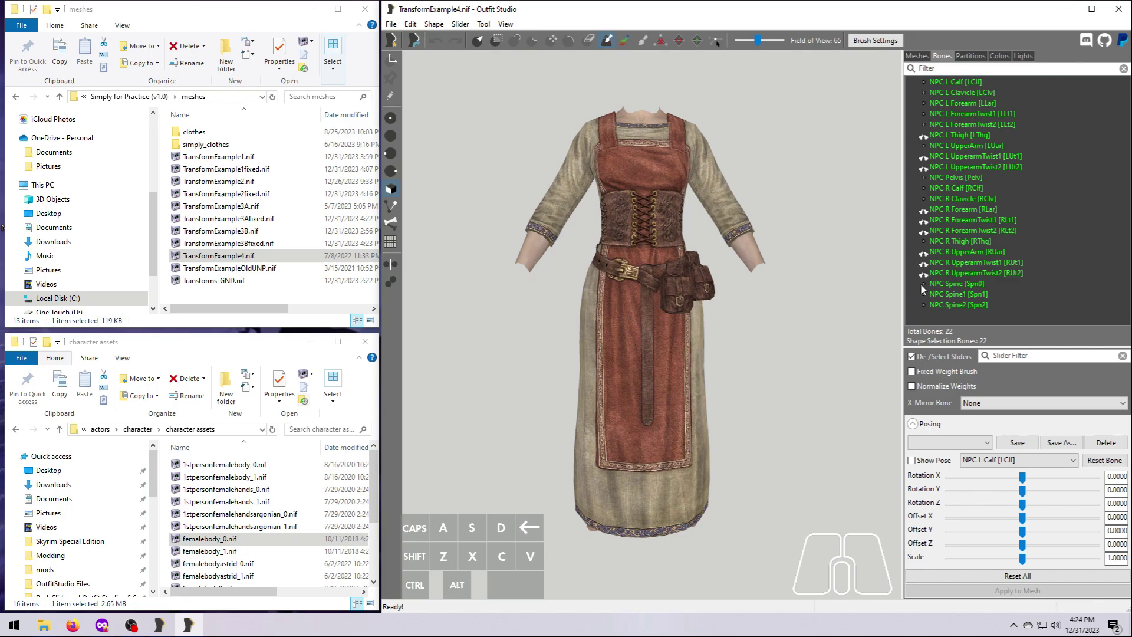
Switch to Outfit Studio and toggle Show Pose for the TransformExample4 outfit.
{"action": "left_click", "coordinate": [911, 461]}
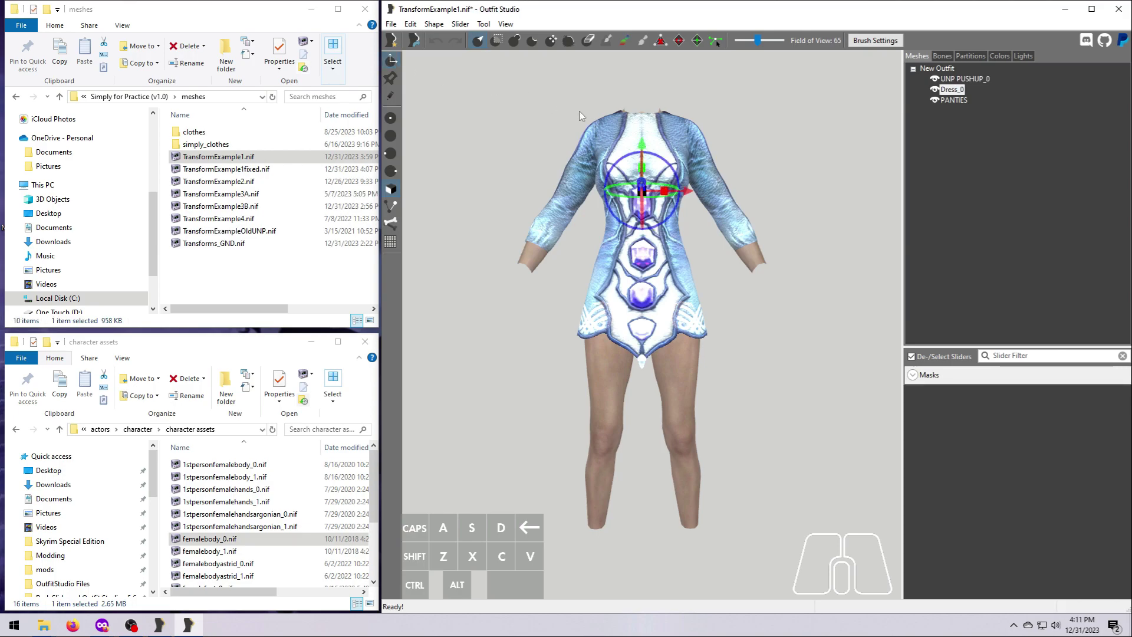
Try moving the Dress_0 mesh in TransformExample1 with the Transform tool and undo the move.
{"action": "mouse_move", "coordinate": [642, 145]}
{"action": "left_mouse_down"}
{"action": "mouse_move", "coordinate": [643, 127]}
{"action": "mouse_move", "coordinate": [643, 171]}
{"action": "mouse_move", "coordinate": [644, 145]}
{"action": "left_mouse_up"}
{"action": "right_click_drag", "start_coordinate": [688, 196], "coordinate": [808, 248]}
{"action": "mouse_move", "coordinate": [682, 185]}
{"action": "left_mouse_down"}
{"action": "mouse_move", "coordinate": [644, 195]}
{"action": "mouse_move", "coordinate": [678, 197]}
{"action": "left_mouse_up"}
{"action": "left_click", "coordinate": [435, 40]}
{"action": "right_click_drag", "start_coordinate": [783, 396], "coordinate": [665, 396]}
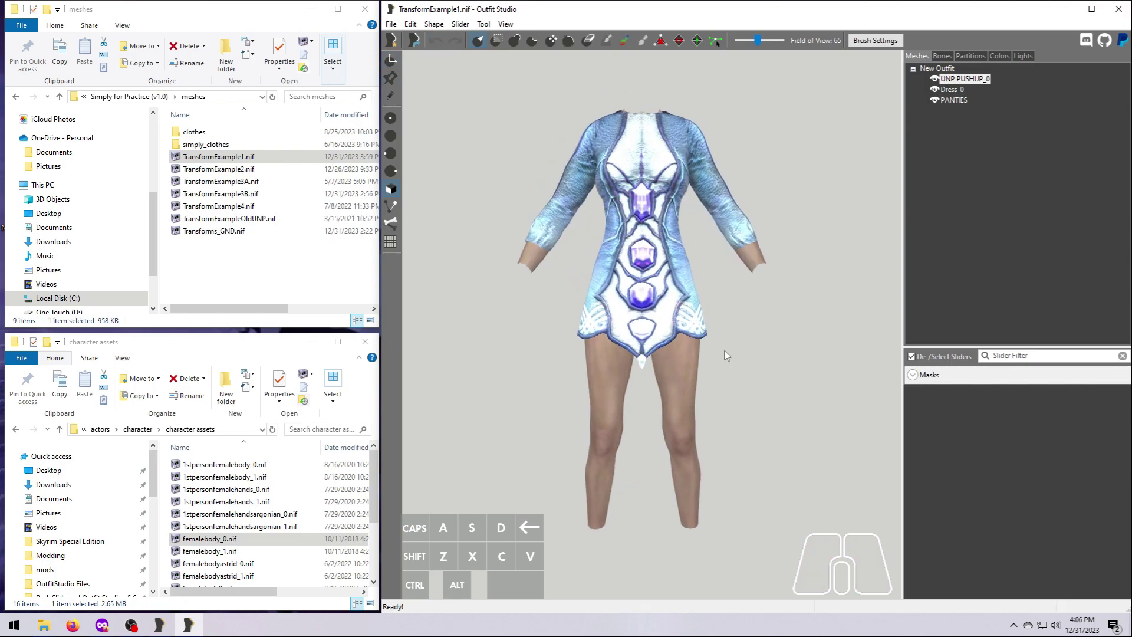
Check the shape-to-global transform coordinates of the UNP PUSHUP_0 body.
{"action": "double_click", "coordinate": [965, 80]}
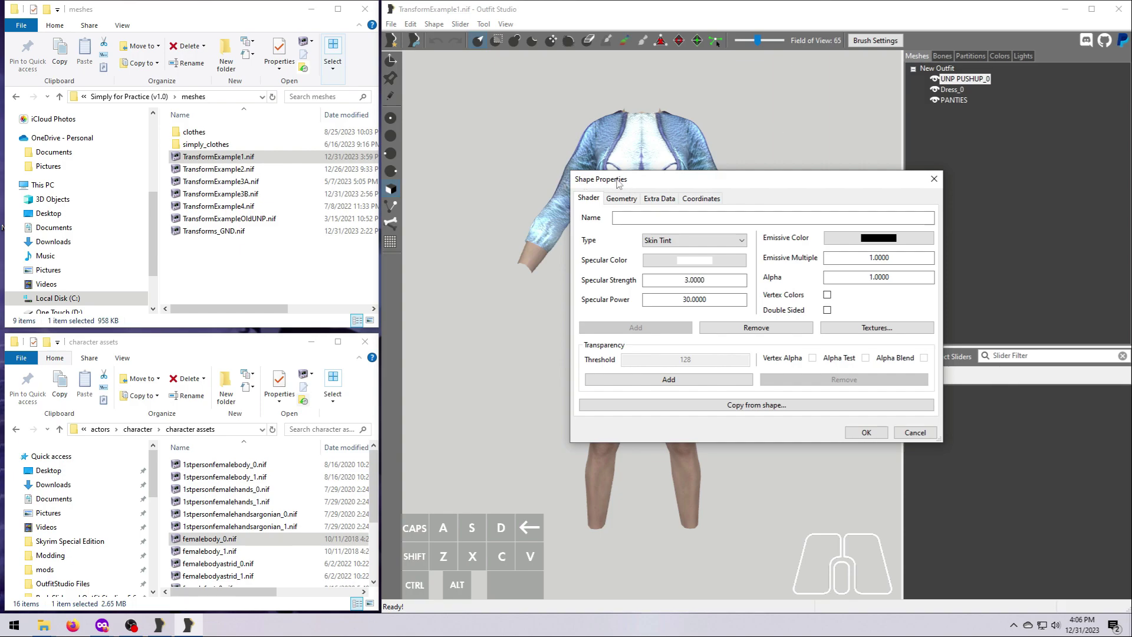
{"action": "left_click", "coordinate": [701, 201]}
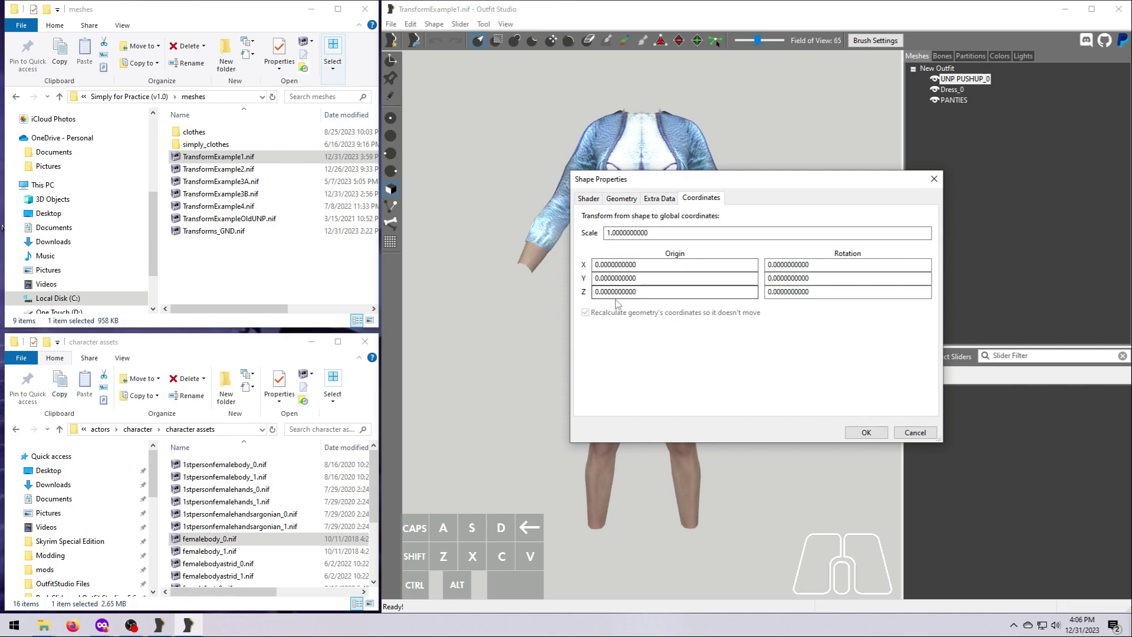
{"action": "left_click", "coordinate": [866, 432]}
Set the Y and Z origin coordinates of Dress_0 to 0, recalculating the geometry so it doesn't move.
{"action": "double_click", "coordinate": [951, 90]}
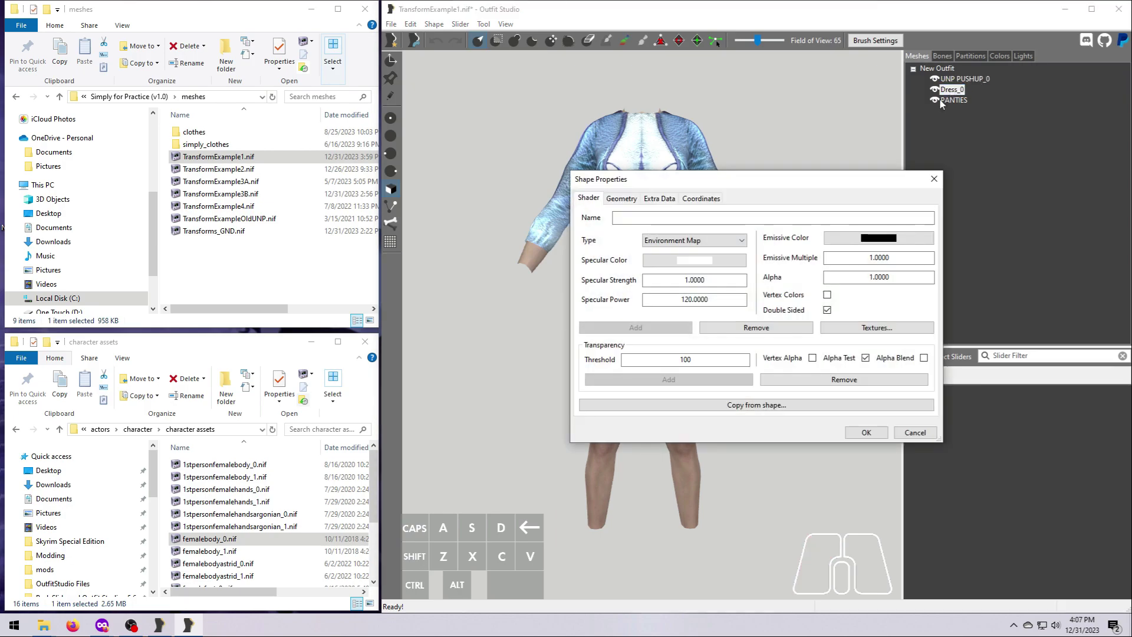
{"action": "left_click", "coordinate": [704, 199]}
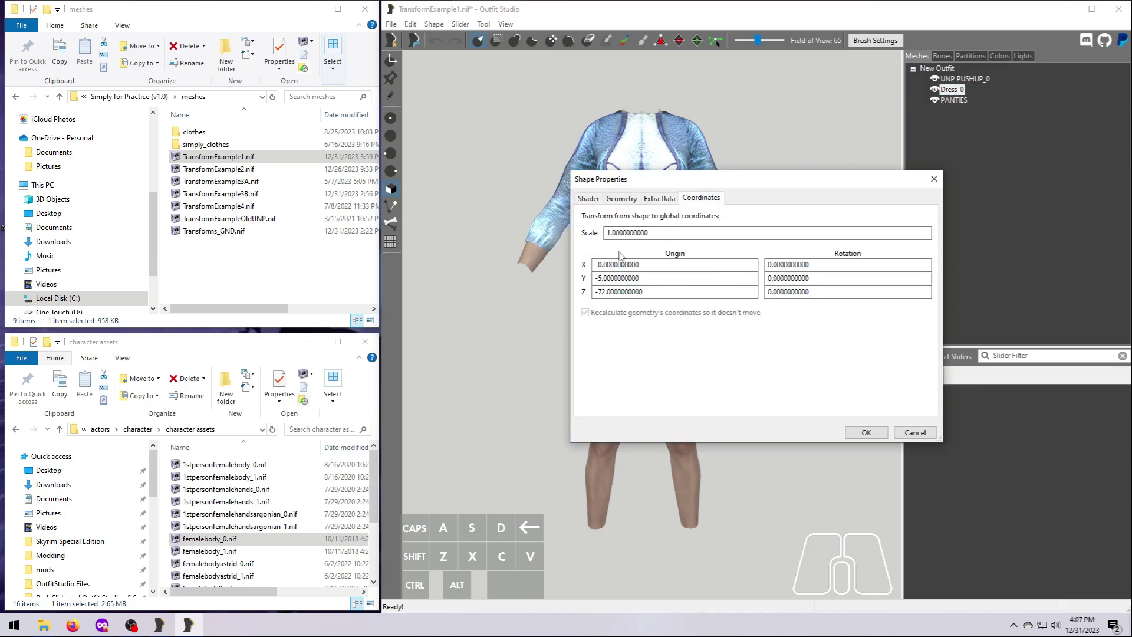
{"action": "left_click_drag", "start_coordinate": [641, 278], "coordinate": [593, 293]}
{"action": "type", "text": "00"}
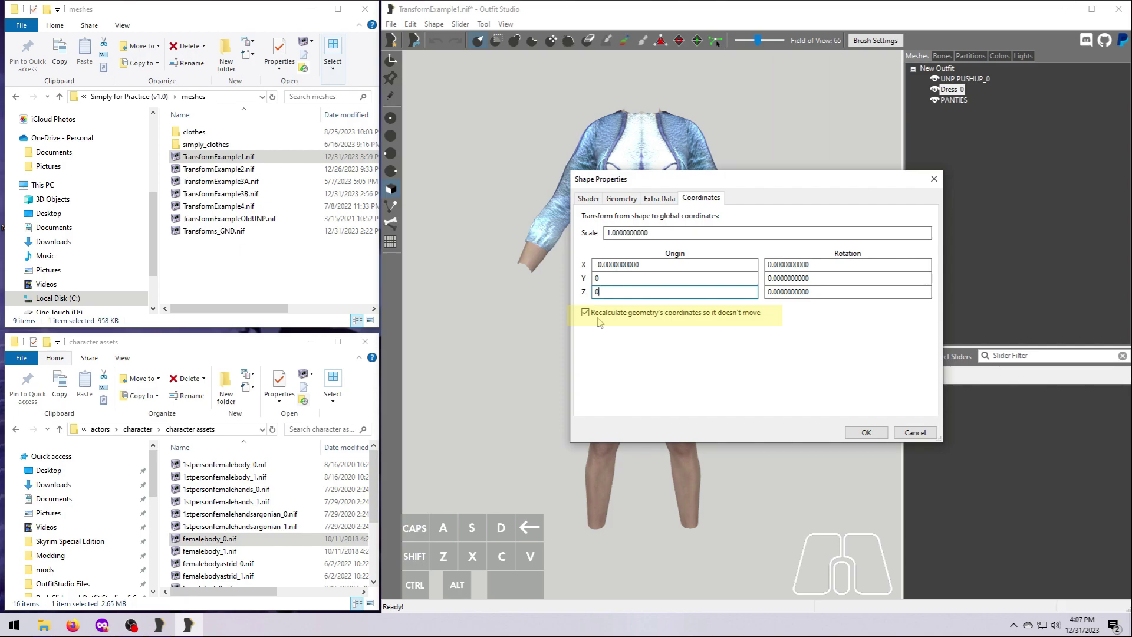
{"action": "left_click", "coordinate": [864, 432]}
Check the shape-to-global transform coordinates of the PANTIES shape.
{"action": "double_click", "coordinate": [953, 99]}
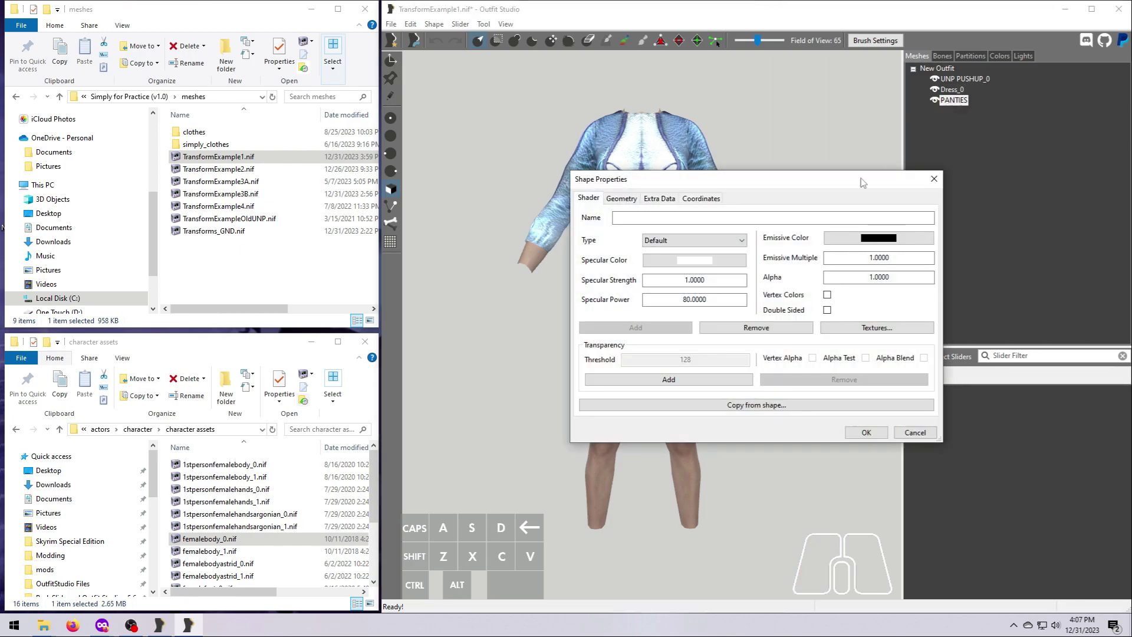
{"action": "left_click", "coordinate": [701, 198]}
{"action": "left_click", "coordinate": [865, 432]}
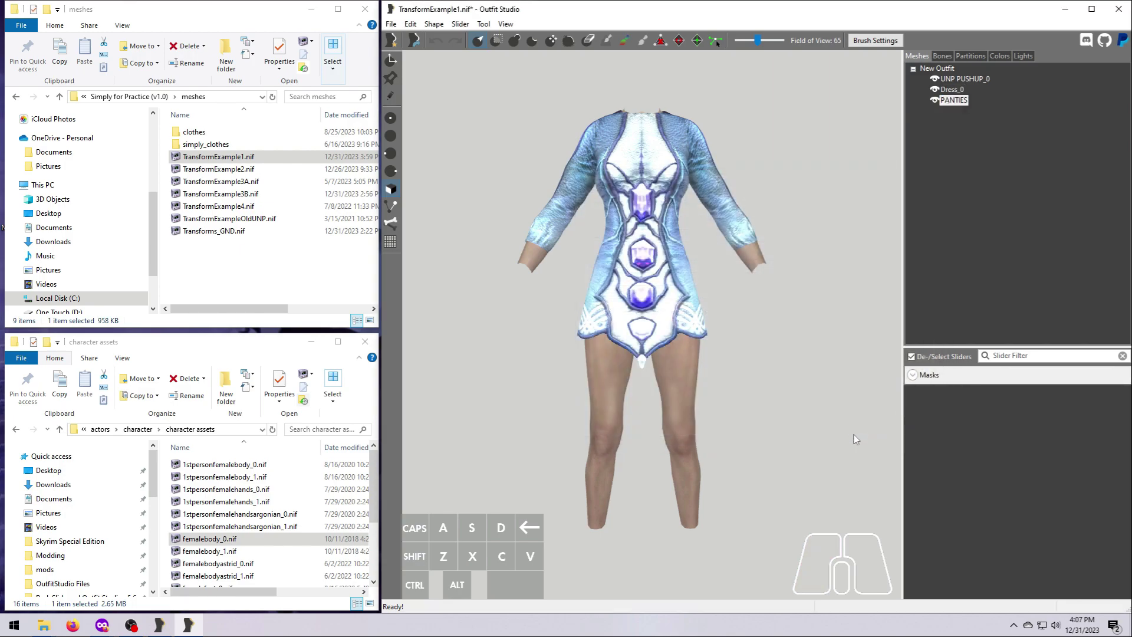
Reset the outfit's transforms and export all three shapes to NIF as TransformExample1fixed.nif.
{"action": "left_click", "coordinate": [410, 24]}
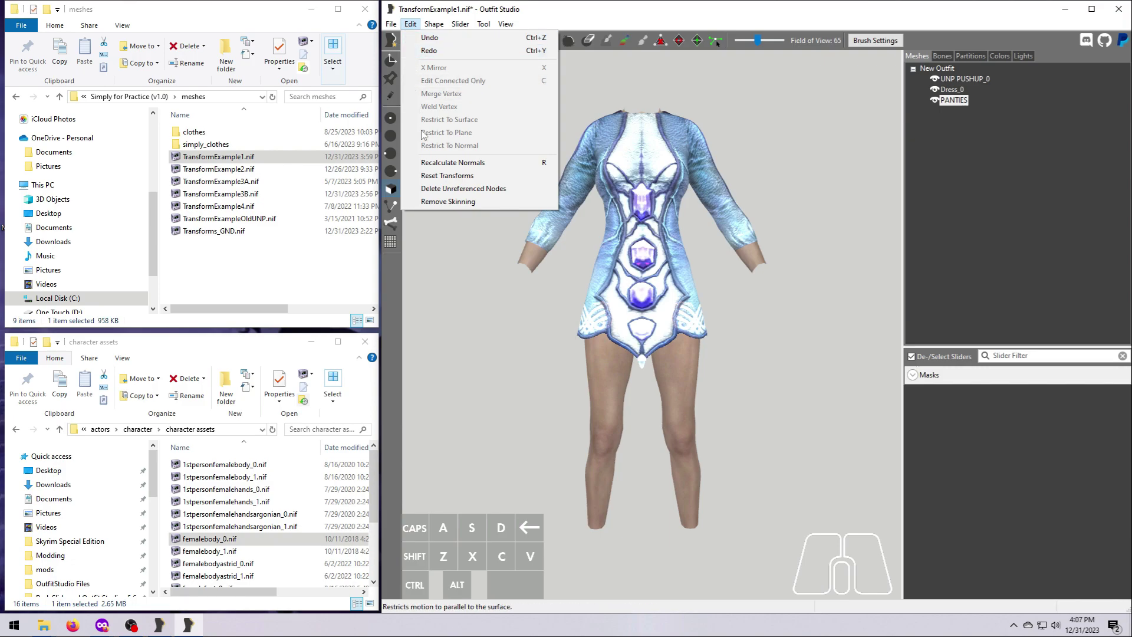
{"action": "left_click", "coordinate": [432, 176]}
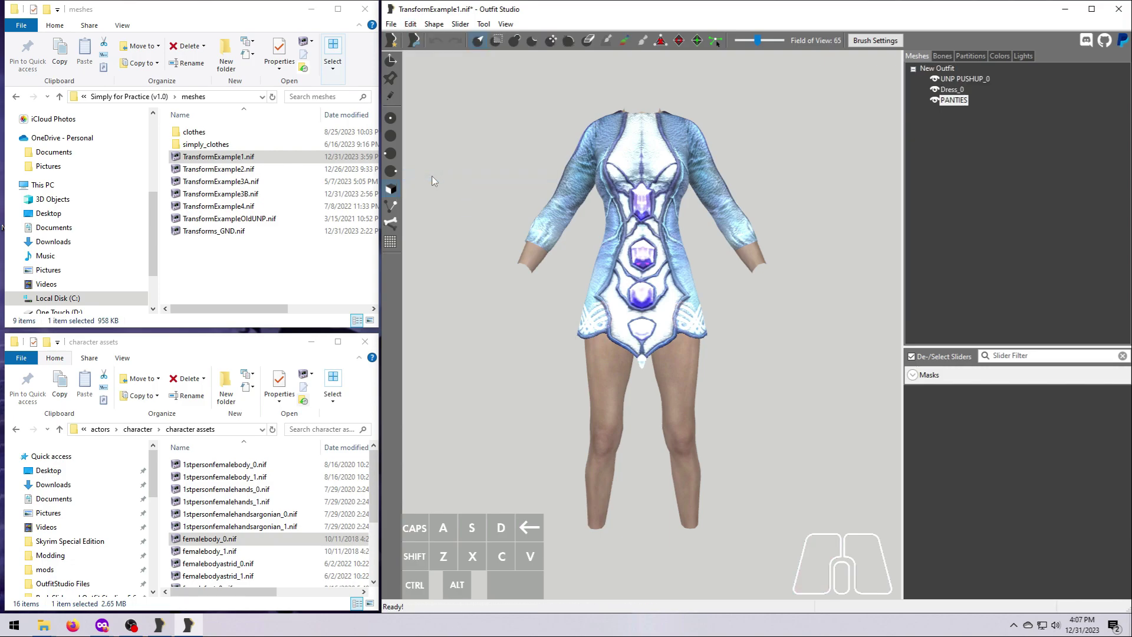
{"action": "left_click", "coordinate": [961, 81]}
{"action": "left_click", "coordinate": [954, 101], "text": "shift"}
{"action": "right_click", "coordinate": [953, 102]}
{"action": "mouse_move", "coordinate": [973, 106]}
{"action": "left_click", "coordinate": [897, 109]}
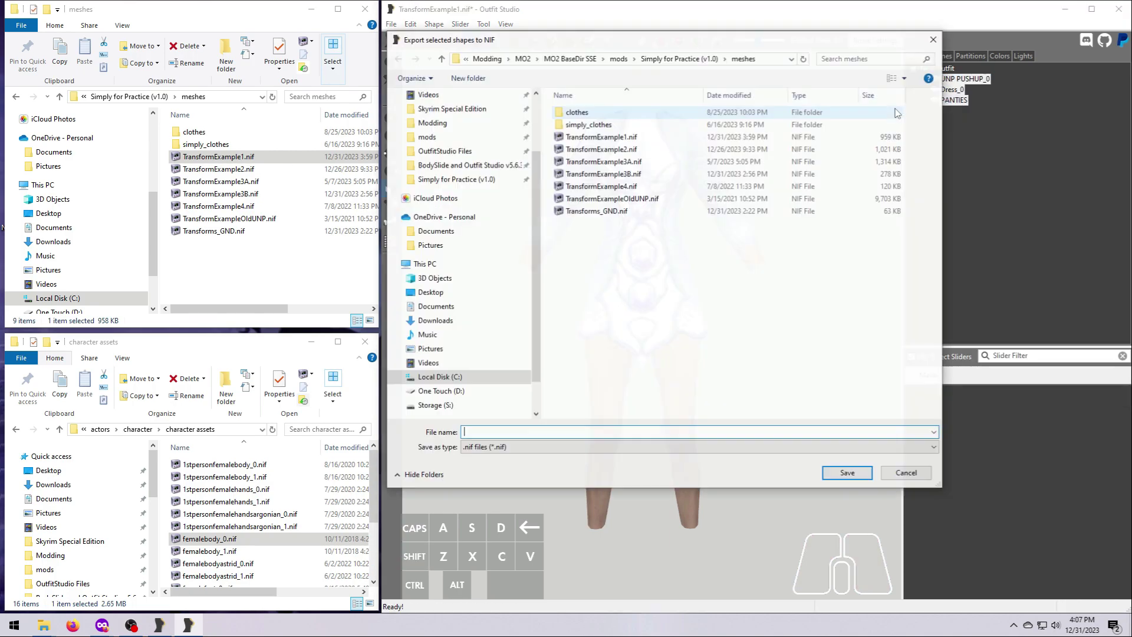
{"action": "left_click", "coordinate": [595, 137]}
{"action": "left_click", "coordinate": [523, 433]}
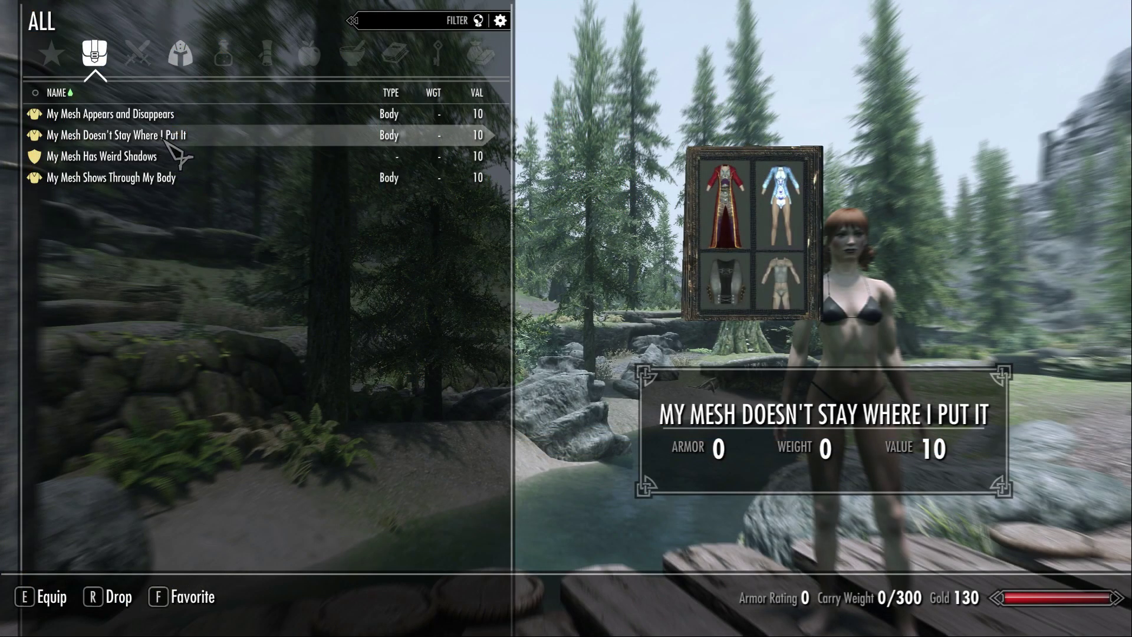
Switch to the game and equip "My Mesh Doesn't Stay Where I Put It" to check the repaired dress.
{"action": "left_click", "coordinate": [166, 141]}
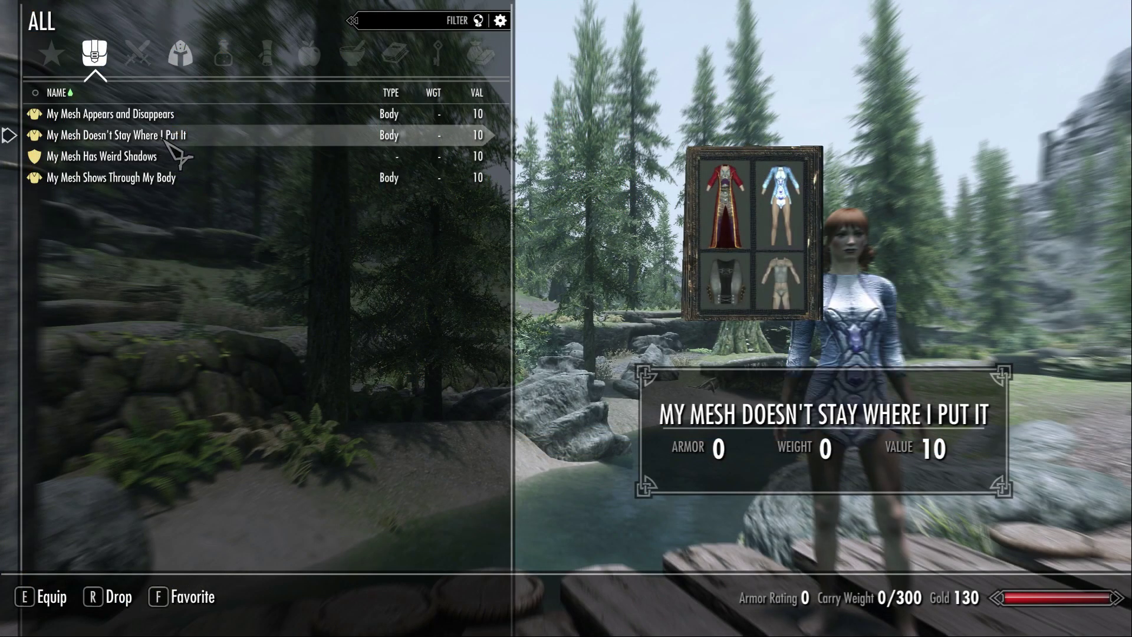
{"action": "key", "text": "Tab"}
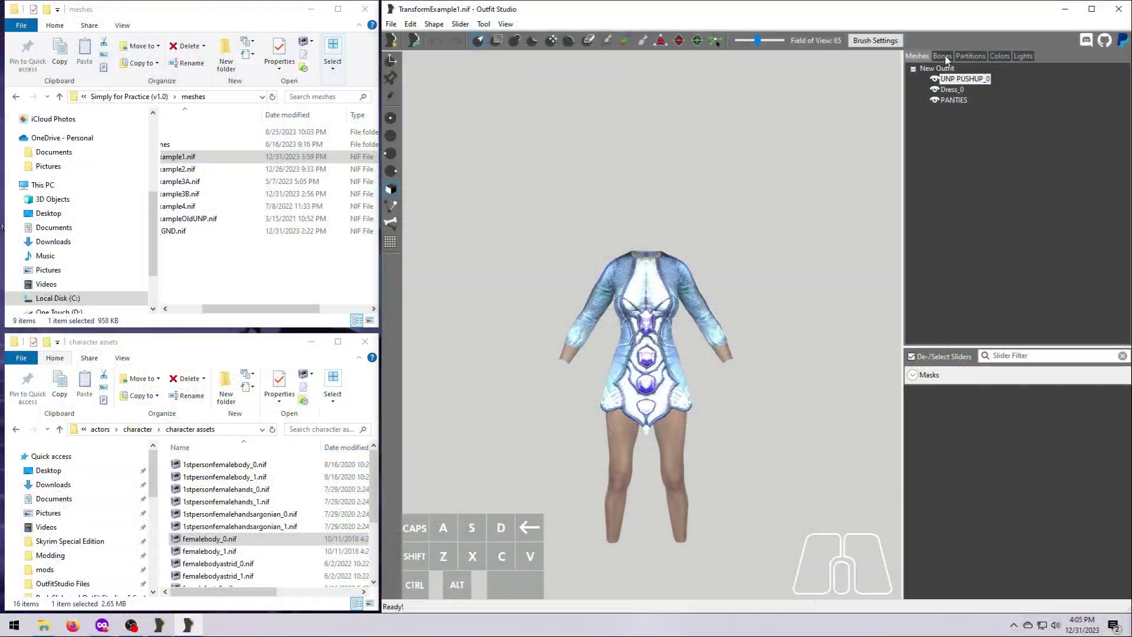
In Outfit Studio, toggle Show Pose on the original TransformExample1 outfit to compare its posed and unposed mesh positions.
{"action": "left_click", "coordinate": [943, 56]}
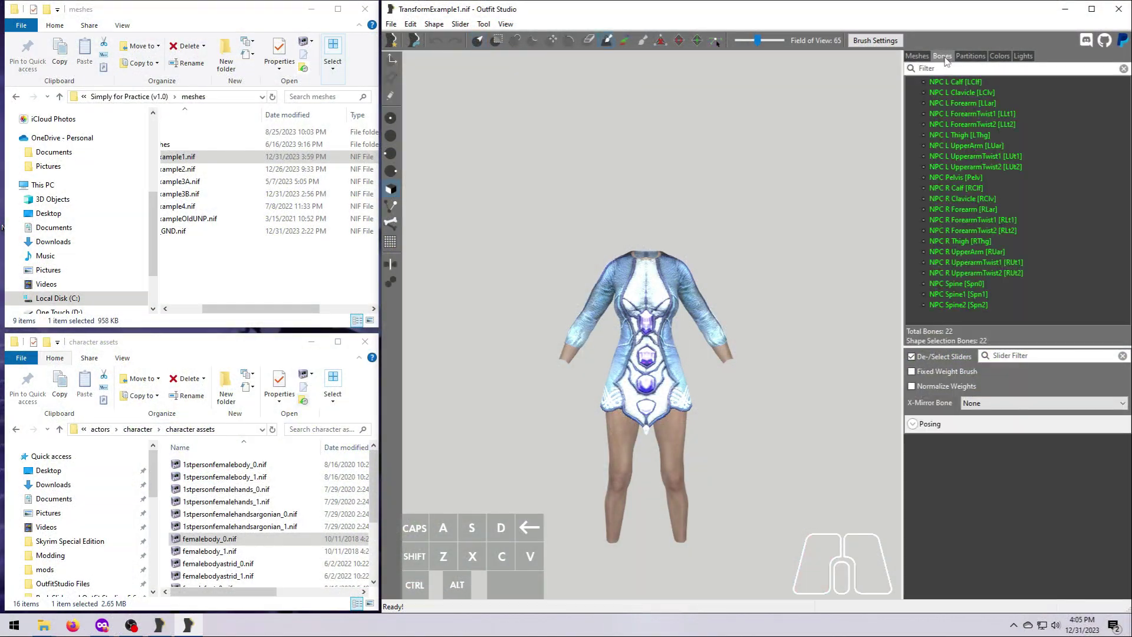
{"action": "left_click", "coordinate": [912, 425]}
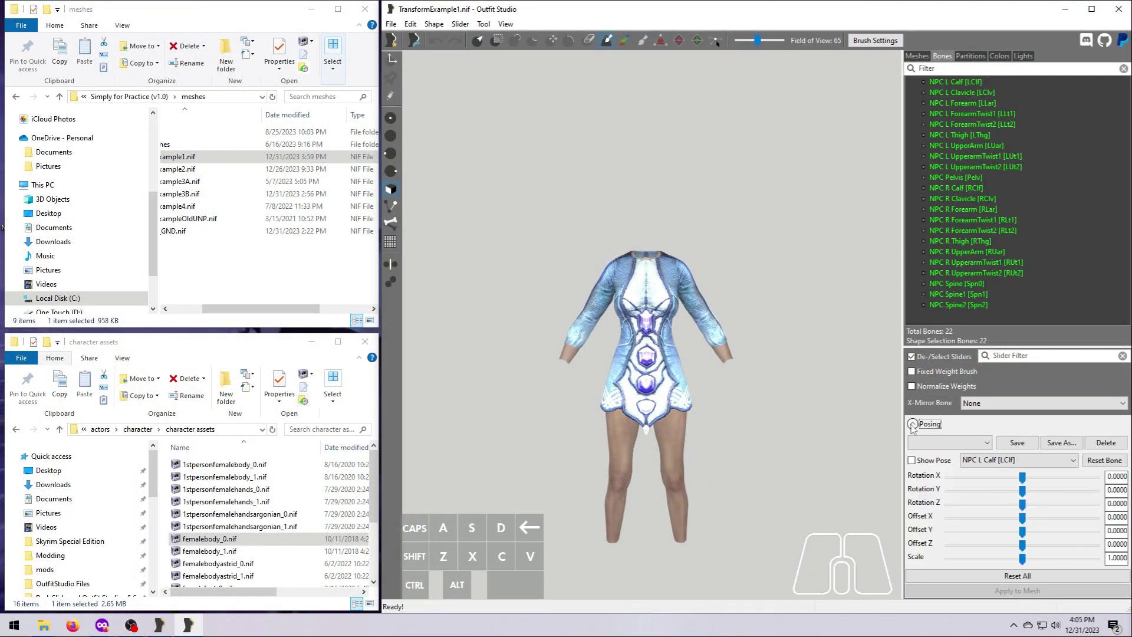
{"action": "left_click", "coordinate": [912, 460]}
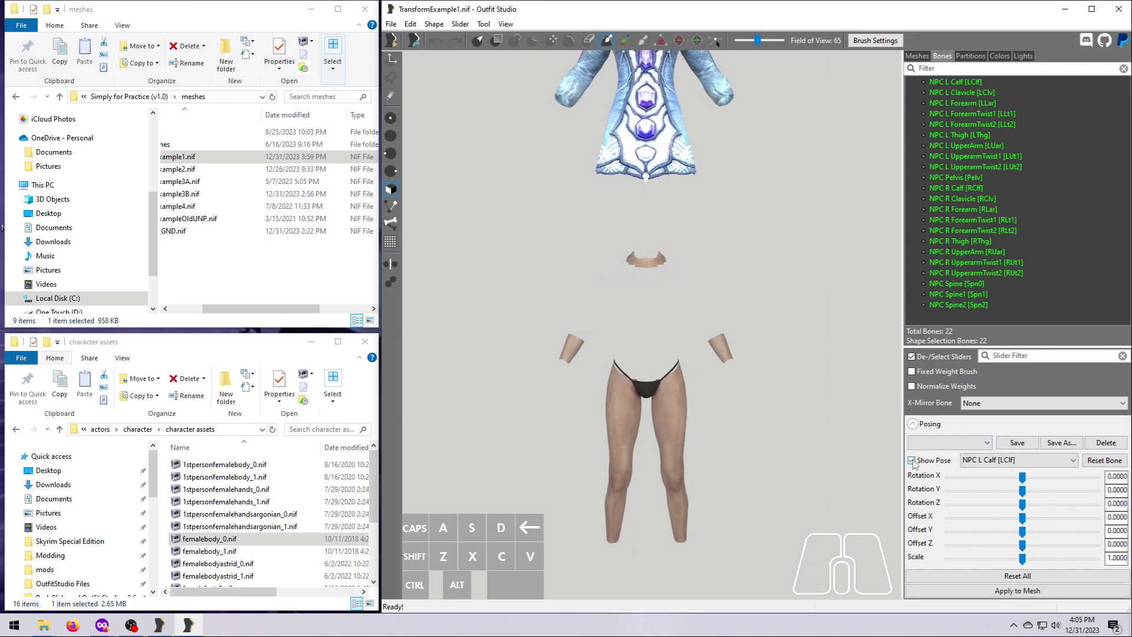
{"action": "left_click", "coordinate": [911, 460]}
{"action": "left_click", "coordinate": [912, 460]}
{"action": "left_click", "coordinate": [911, 460]}
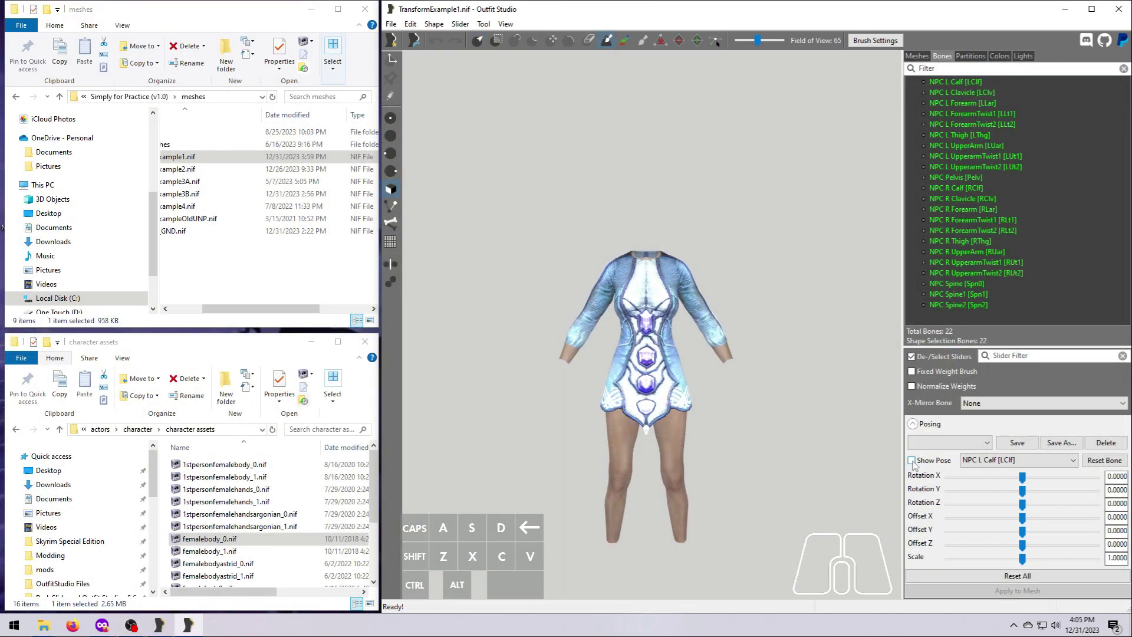
{"action": "left_click", "coordinate": [912, 460]}
{"action": "left_click", "coordinate": [912, 461]}
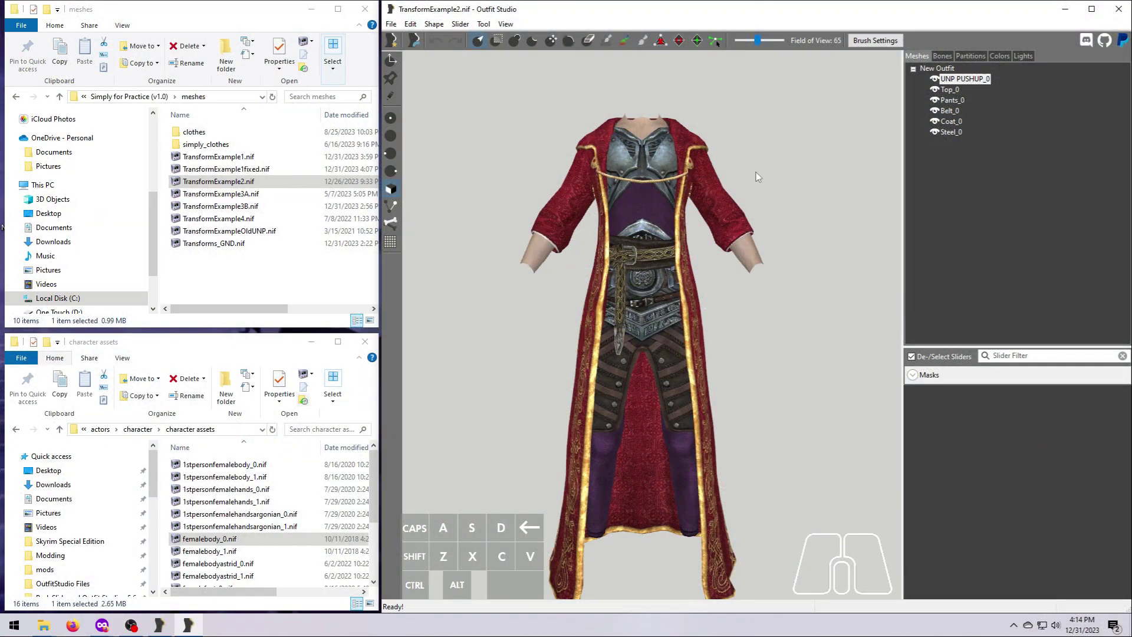
Try moving the Belt_0 mesh in TransformExample2 with the Transform tool and undo the move.
{"action": "left_click", "coordinate": [948, 111]}
{"action": "left_click", "coordinate": [392, 60]}
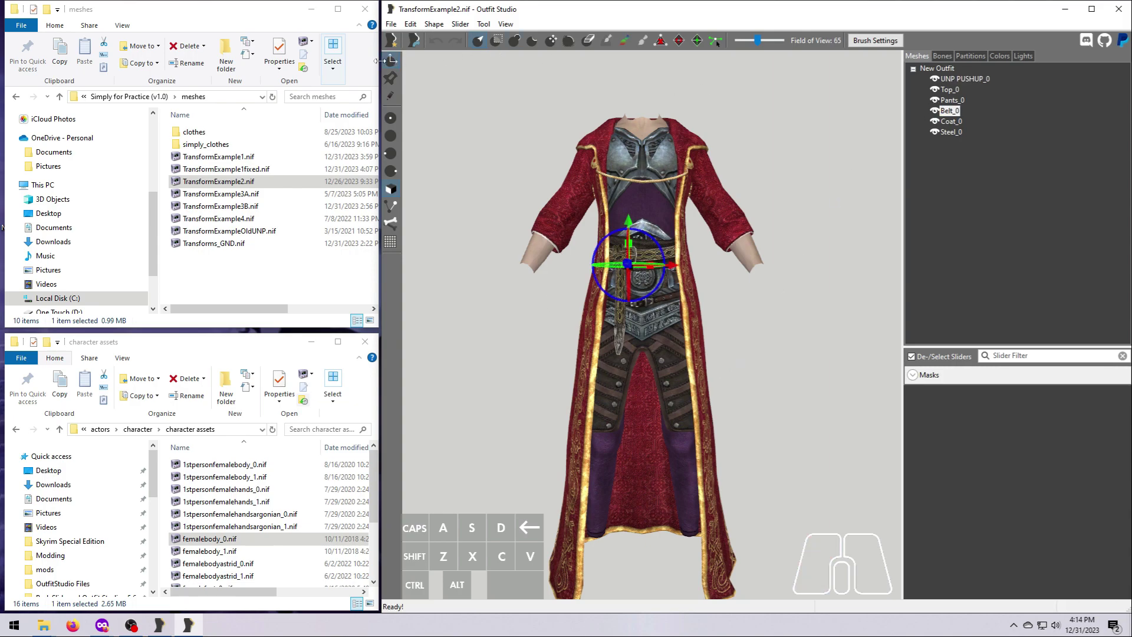
{"action": "right_click_drag", "start_coordinate": [678, 283], "coordinate": [781, 331]}
{"action": "mouse_move", "coordinate": [712, 273]}
{"action": "left_mouse_down"}
{"action": "mouse_move", "coordinate": [777, 277]}
{"action": "mouse_move", "coordinate": [638, 277]}
{"action": "mouse_move", "coordinate": [725, 278]}
{"action": "mouse_move", "coordinate": [695, 288]}
{"action": "left_mouse_up"}
{"action": "right_click_drag", "start_coordinate": [695, 289], "coordinate": [714, 435]}
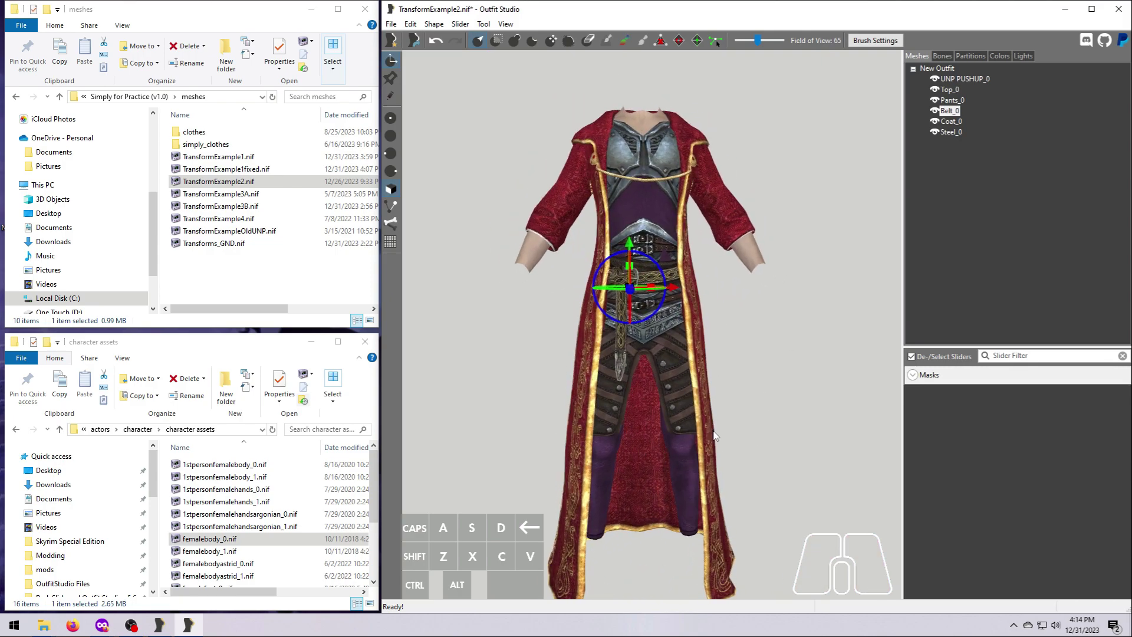
{"action": "left_click", "coordinate": [436, 40]}
{"action": "left_click", "coordinate": [392, 61]}
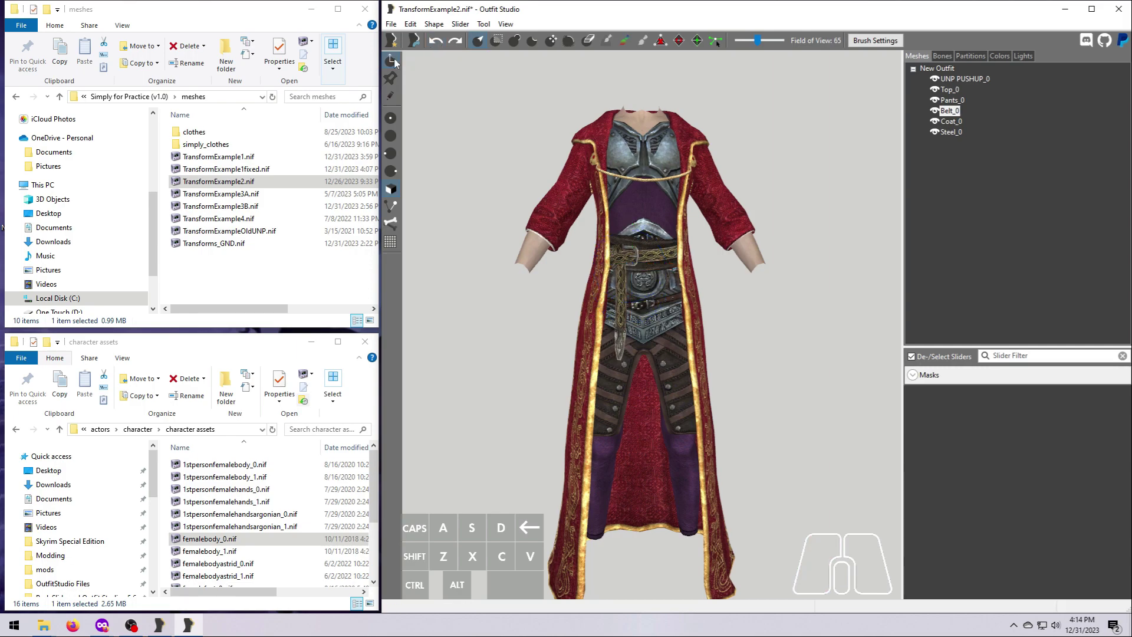
Check the transform coordinates of the UNP PUSHUP_0 shape in TransformExample2.
{"action": "double_click", "coordinate": [951, 79]}
{"action": "left_click", "coordinate": [714, 199]}
{"action": "key", "text": "Escape"}
Set the X, Y and Z origin coordinates of Belt_0 to 0, recalculating the geometry so it doesn't move.
{"action": "key", "text": "Down"}
{"action": "key", "text": "Down"}
{"action": "key", "text": "Down"}
{"action": "key", "text": "Return"}
{"action": "left_click", "coordinate": [708, 199]}
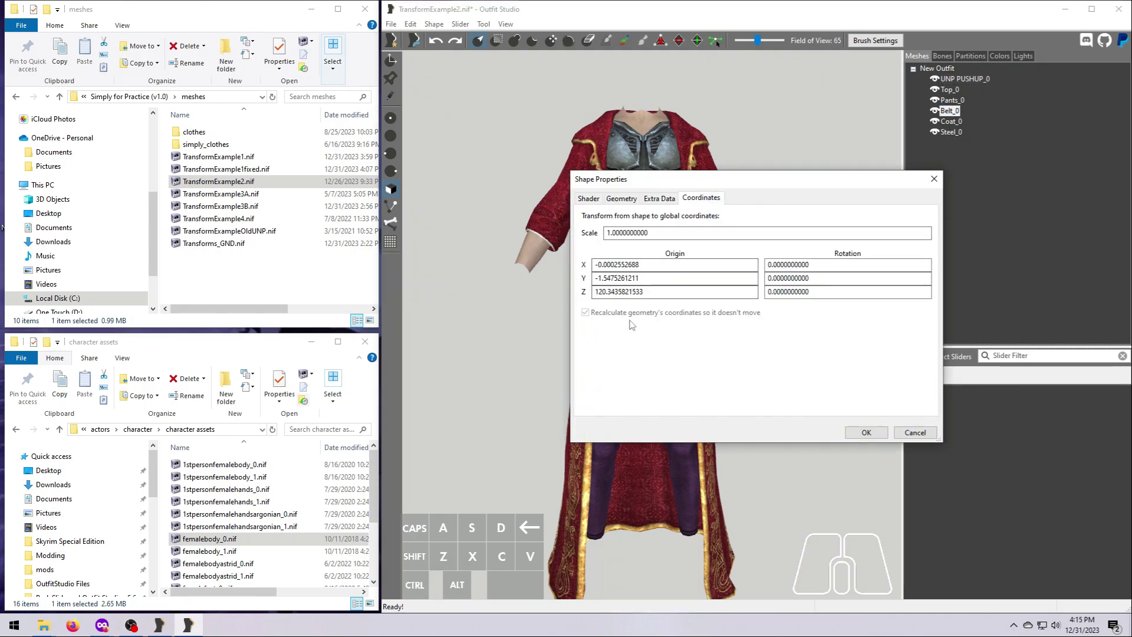
{"action": "type", "text": "0"}
{"action": "left_click_drag", "start_coordinate": [642, 277], "coordinate": [595, 292]}
{"action": "type", "text": "00"}
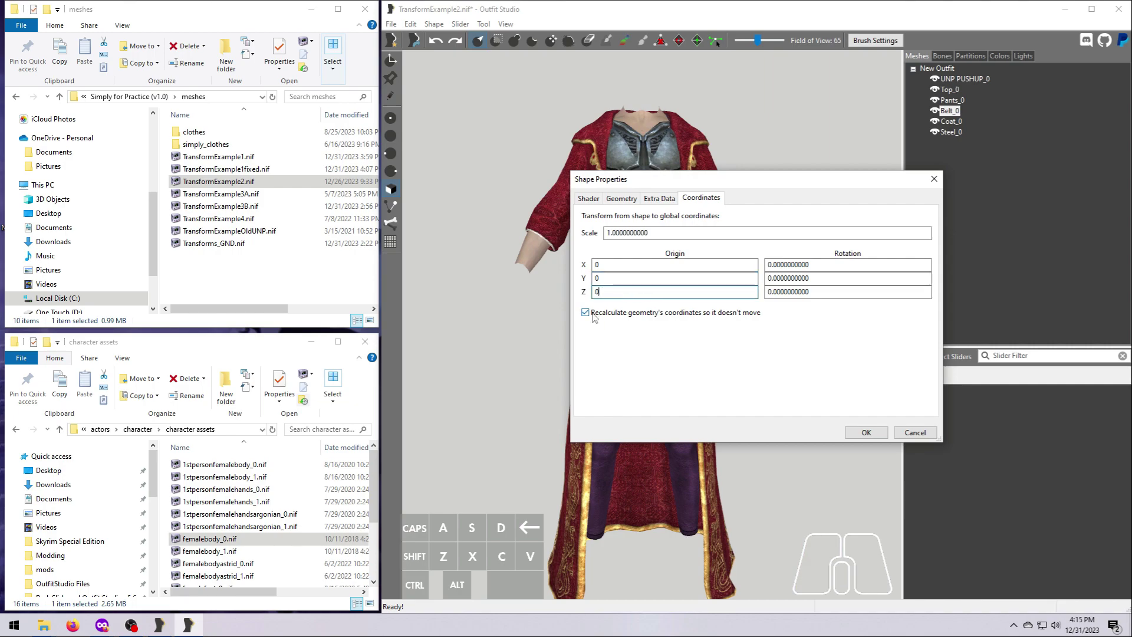
{"action": "left_click", "coordinate": [866, 432]}
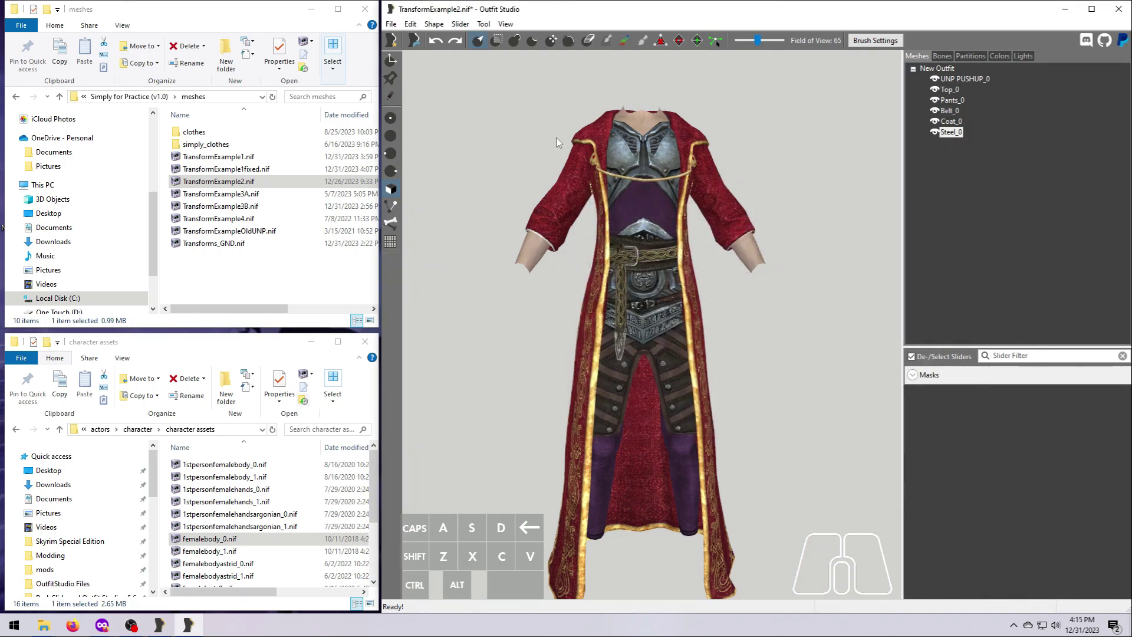
Reset the outfit's transforms and export all six shapes to NIF as TransformExample2fixed.nif.
{"action": "left_click", "coordinate": [428, 26]}
{"action": "left_click", "coordinate": [439, 174]}
{"action": "left_click", "coordinate": [953, 80]}
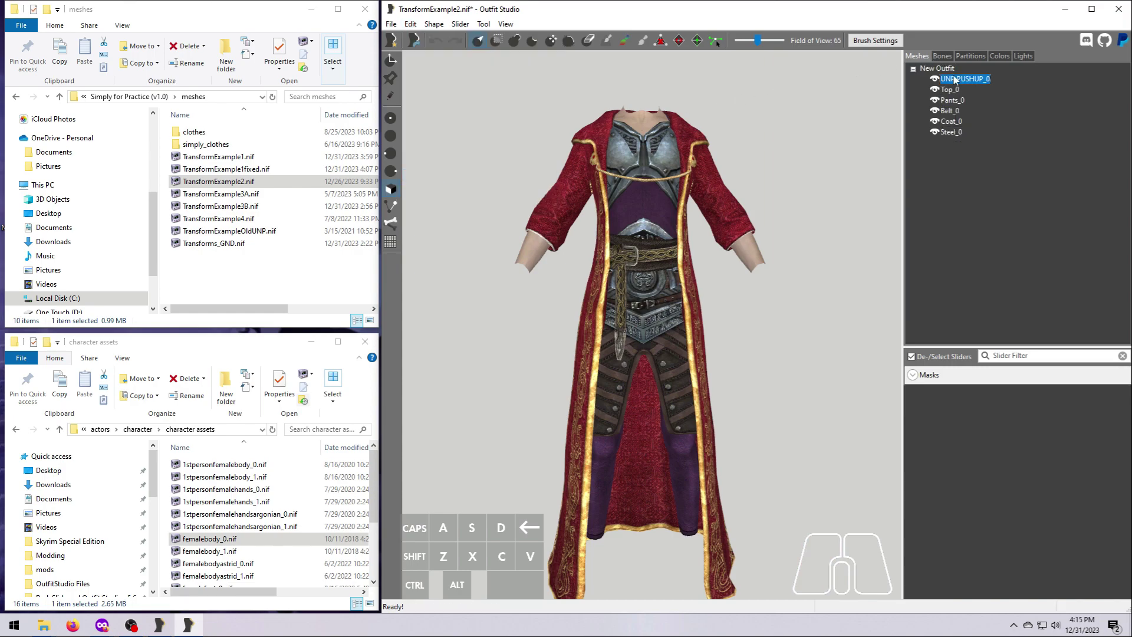
{"action": "left_click", "coordinate": [948, 133], "text": "shift"}
{"action": "right_click", "coordinate": [943, 133]}
{"action": "mouse_move", "coordinate": [958, 141]}
{"action": "left_click", "coordinate": [899, 141]}
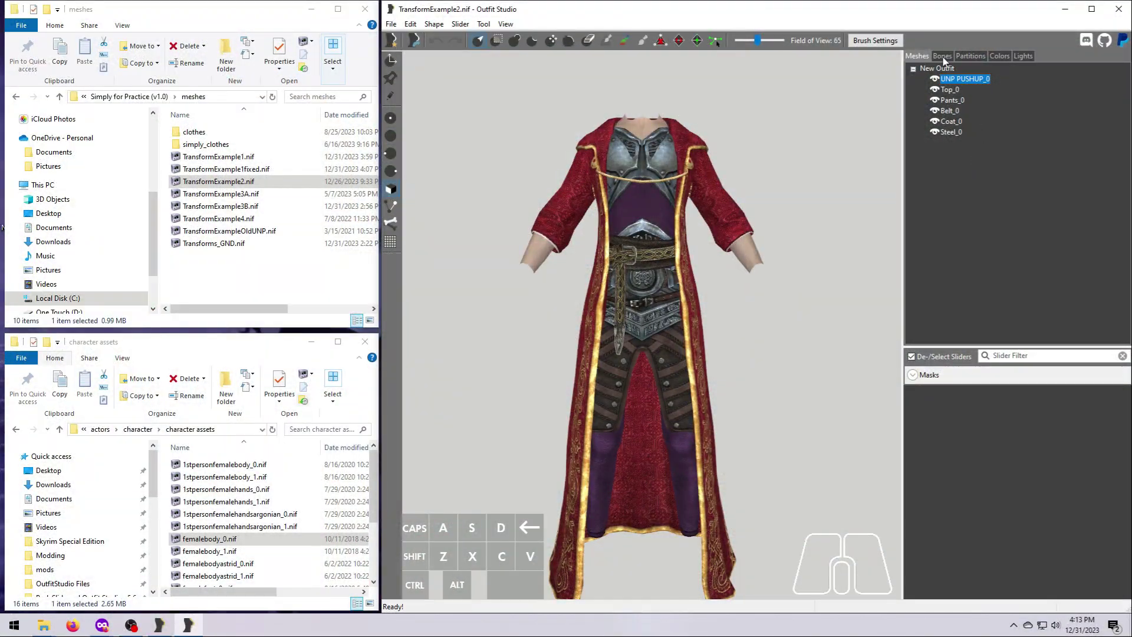
Toggle Show Pose repeatedly on the original TransformExample2 outfit to compare mesh positions, and return to the mesh list.
{"action": "left_click", "coordinate": [942, 56]}
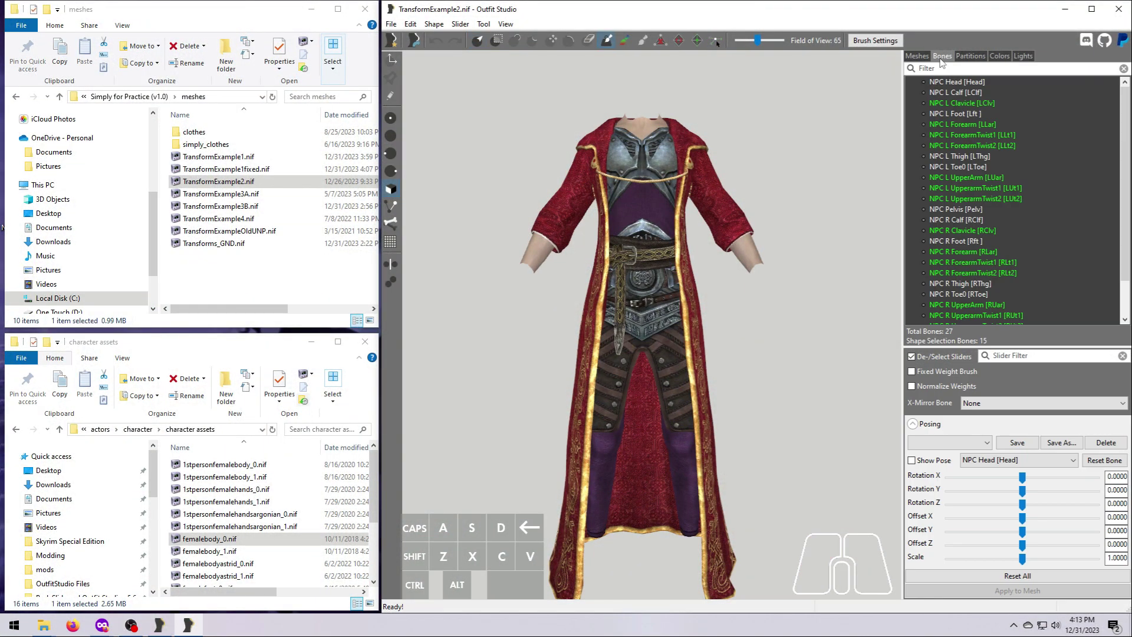
{"action": "left_click", "coordinate": [912, 461]}
{"action": "left_click", "coordinate": [912, 461]}
{"action": "left_click", "coordinate": [912, 460]}
{"action": "left_click", "coordinate": [911, 460]}
{"action": "left_click", "coordinate": [912, 461]}
{"action": "left_click", "coordinate": [912, 460]}
{"action": "left_click", "coordinate": [912, 460]}
{"action": "left_click", "coordinate": [912, 461]}
{"action": "left_click", "coordinate": [917, 56]}
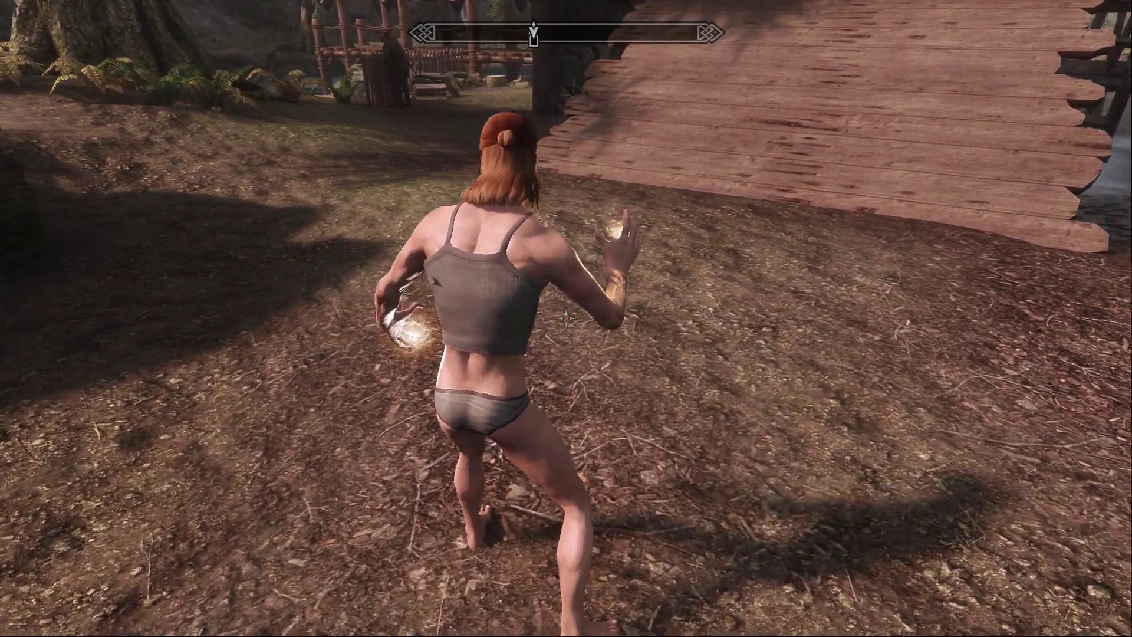
{"action": "scroll", "coordinate": [565, 319], "scroll_direction": "down", "scroll_amount": 4}
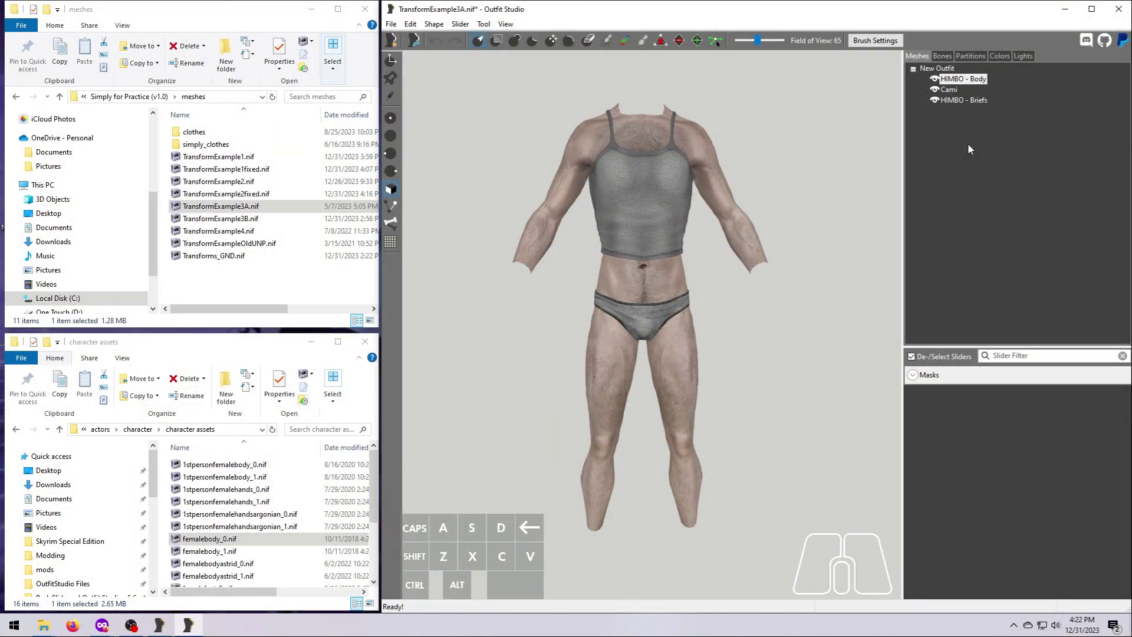
Check the transform coordinates of the HIMBO - Body, Cami and HIMBO - Briefs shapes in TransformExample3A.
{"action": "double_click", "coordinate": [963, 81]}
{"action": "left_click", "coordinate": [701, 198]}
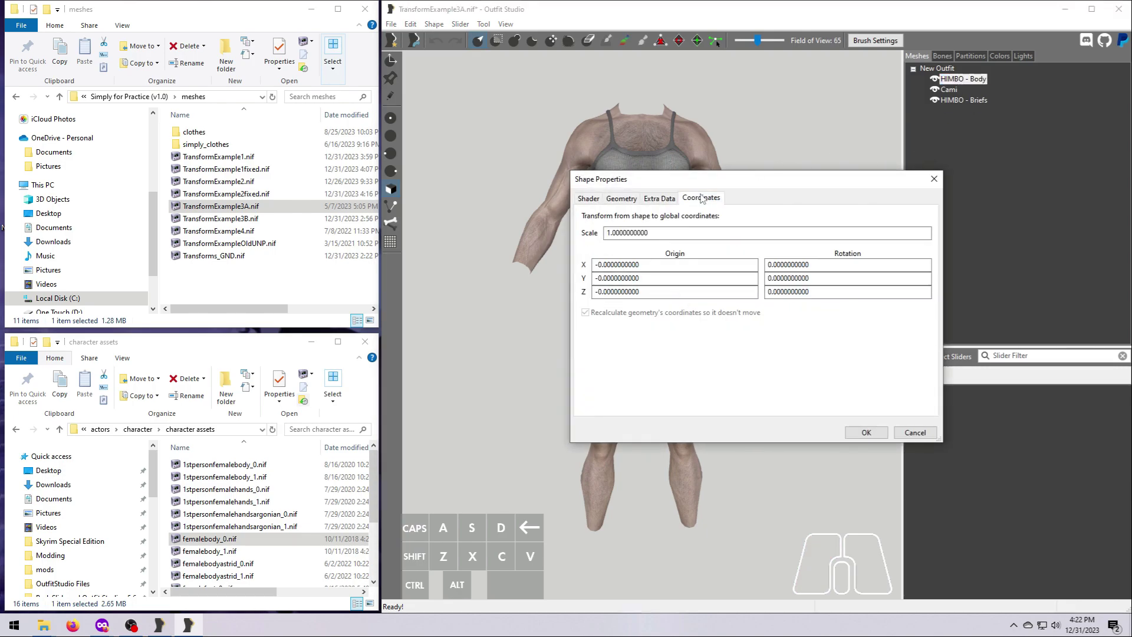
{"action": "double_click", "coordinate": [948, 89]}
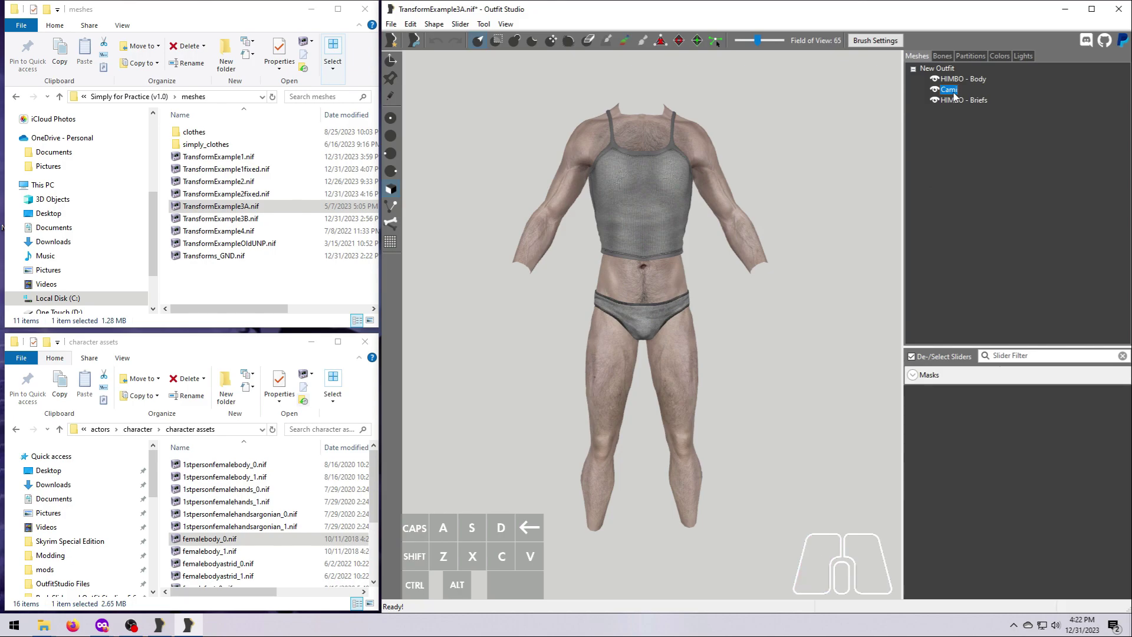
{"action": "left_click", "coordinate": [700, 198]}
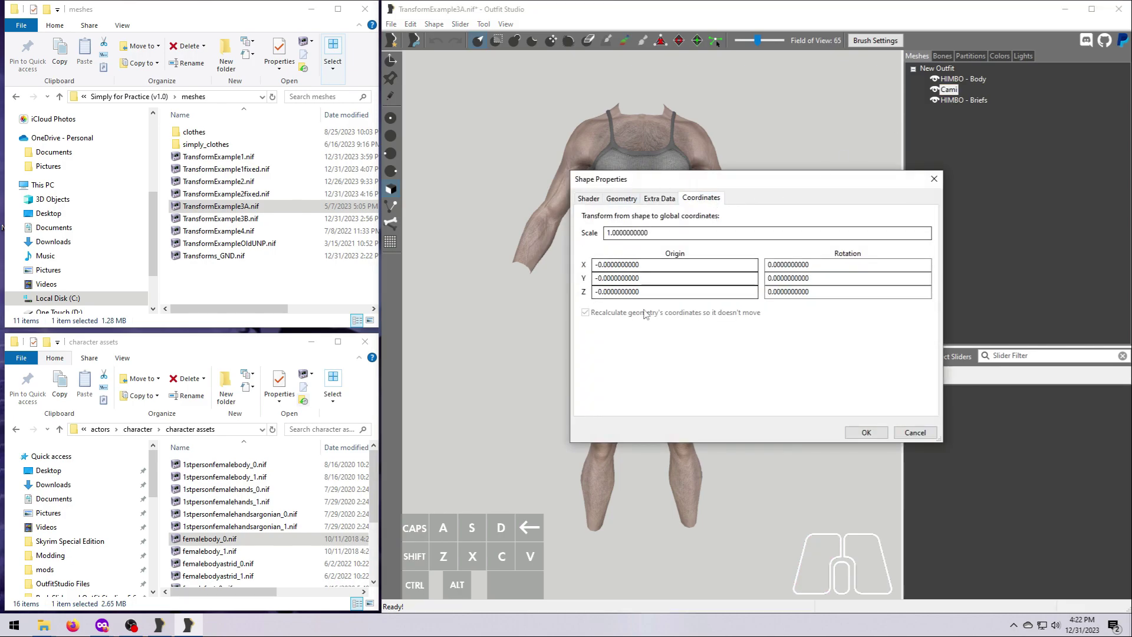
{"action": "left_click", "coordinate": [866, 432]}
{"action": "left_click", "coordinate": [961, 100]}
{"action": "double_click", "coordinate": [962, 101]}
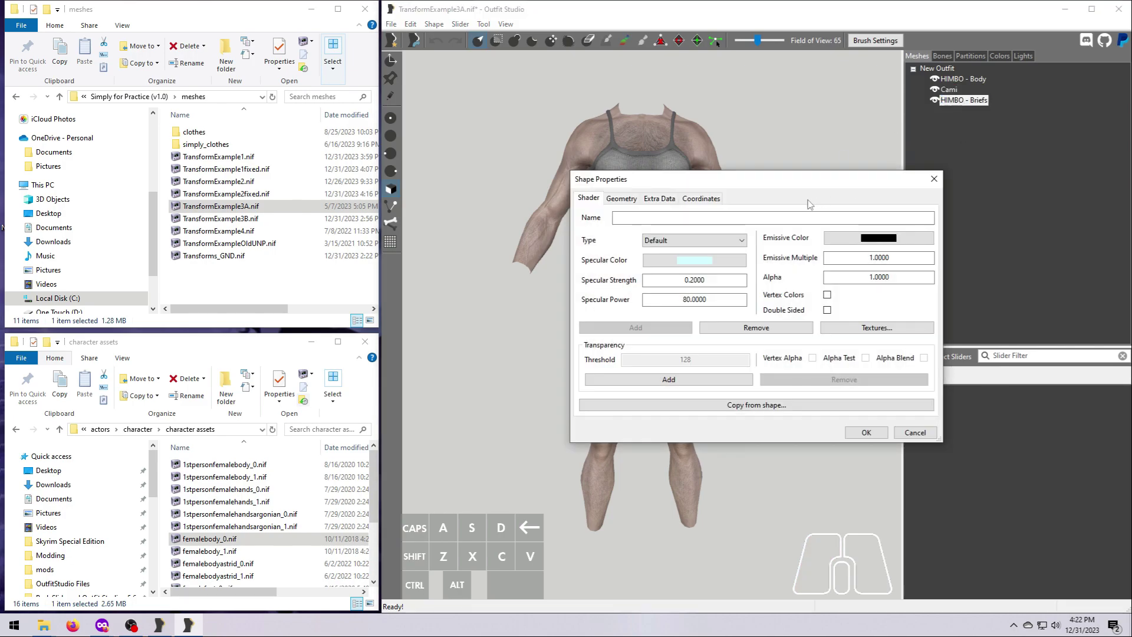
{"action": "left_click", "coordinate": [710, 199]}
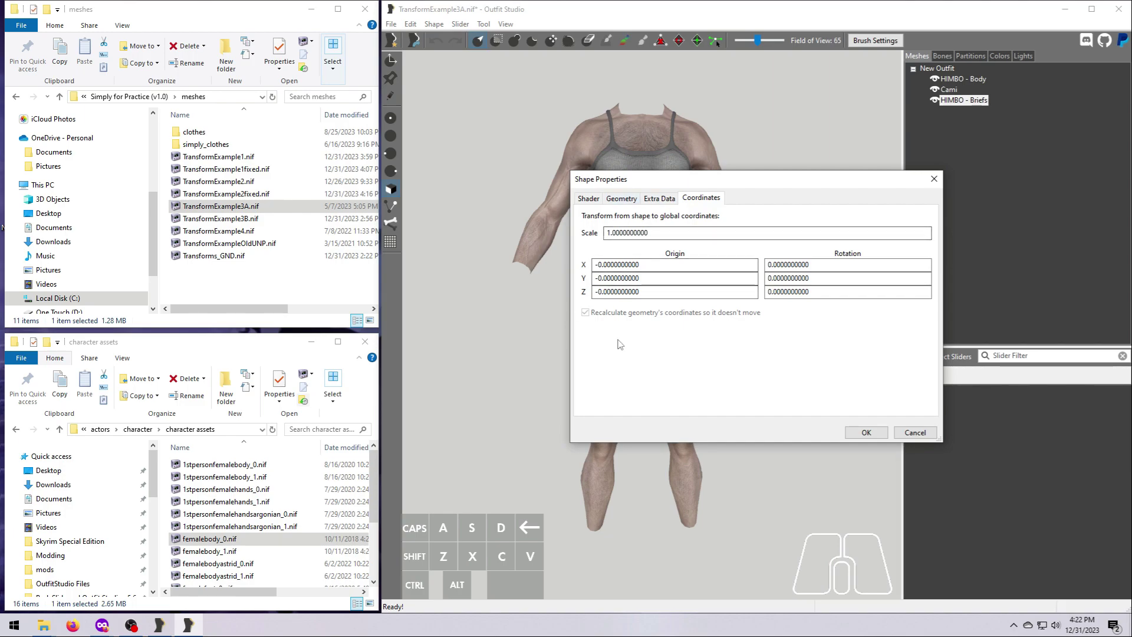
{"action": "left_click", "coordinate": [849, 433]}
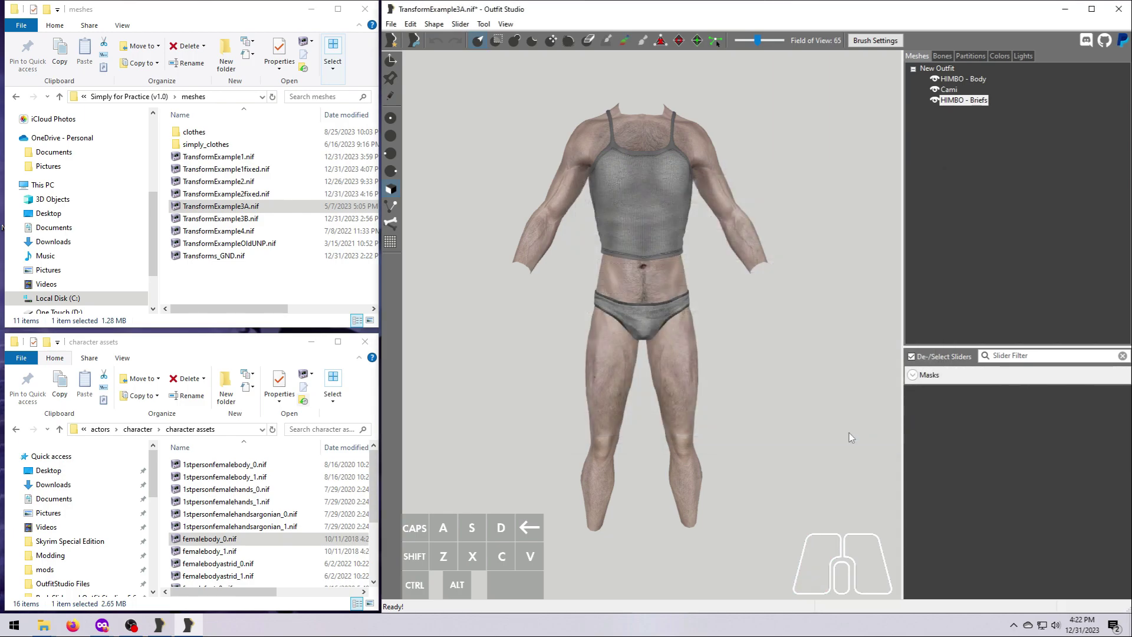
Reset the outfit's transforms and export the body, Cami and briefs shapes to NIF as TransformExample3Afixed.nif.
{"action": "left_click", "coordinate": [410, 25]}
{"action": "left_click", "coordinate": [442, 176]}
{"action": "left_click", "coordinate": [967, 79]}
{"action": "left_click", "coordinate": [953, 101], "text": "shift"}
{"action": "right_click", "coordinate": [953, 101]}
{"action": "mouse_move", "coordinate": [959, 107]}
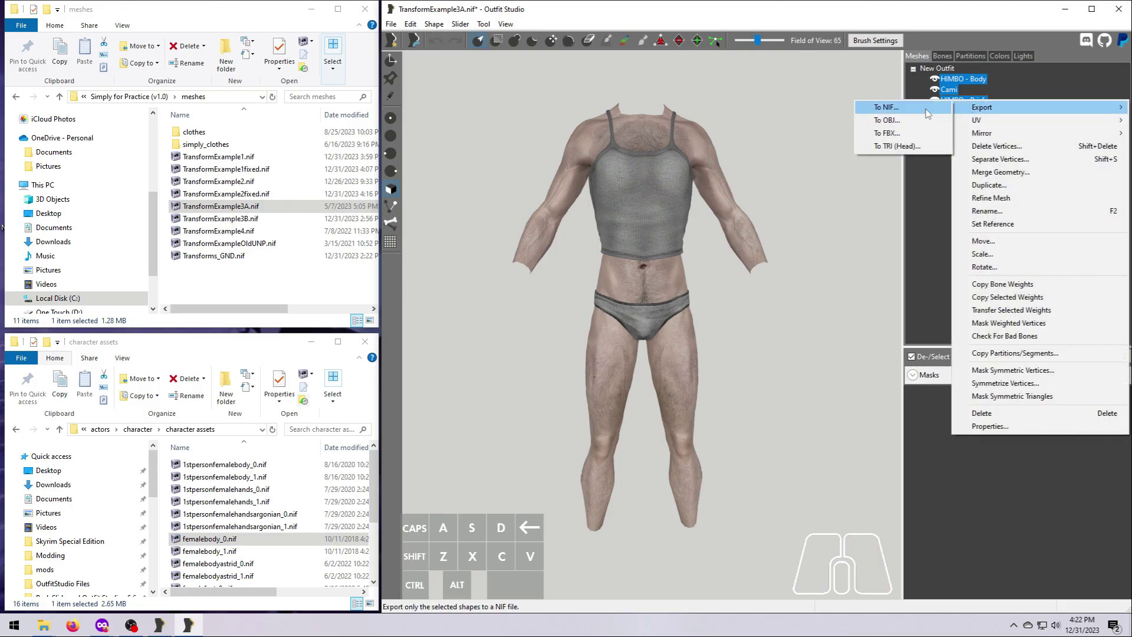
{"action": "left_click", "coordinate": [888, 107]}
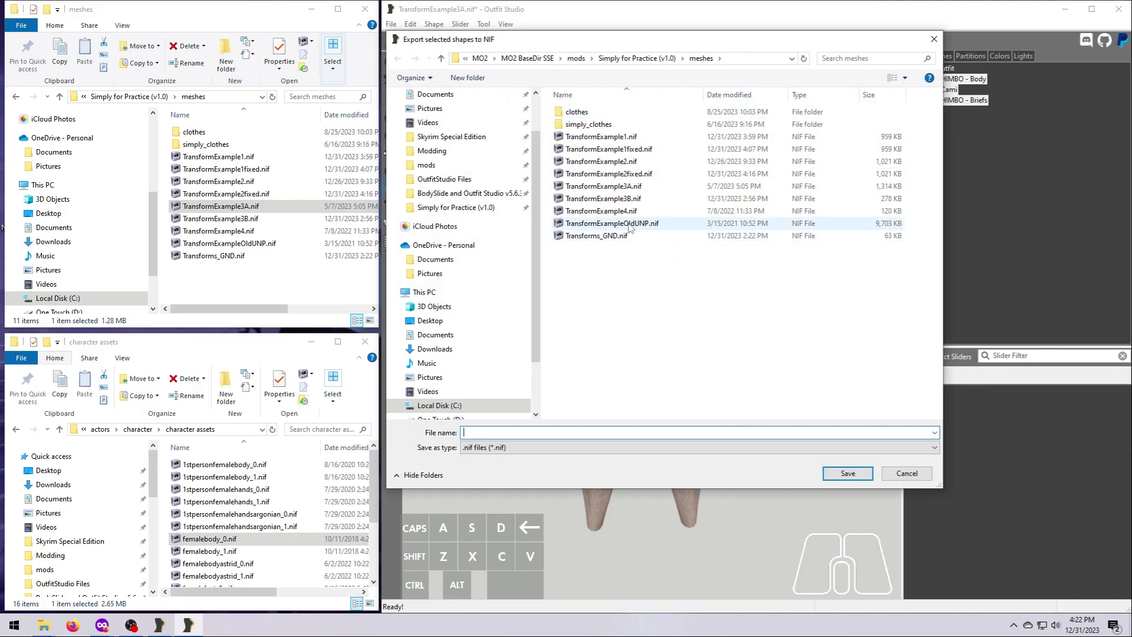
{"action": "left_click", "coordinate": [603, 185]}
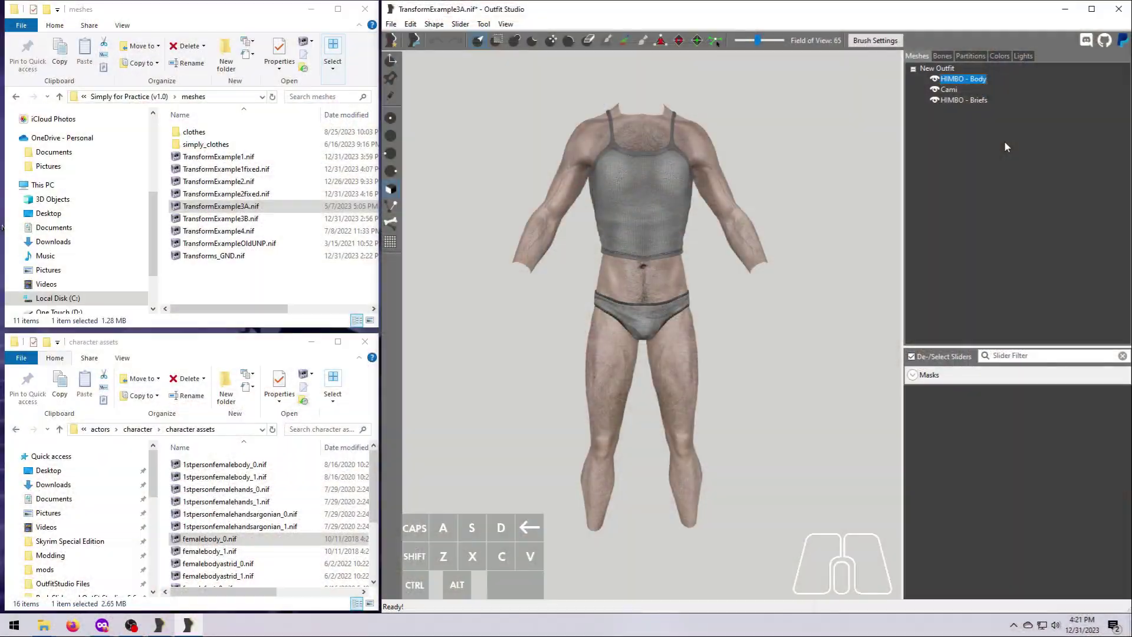
Toggle Show Pose repeatedly on the TransformExample3A outfit to compare mesh positions, and return to the mesh list.
{"action": "left_click", "coordinate": [949, 57]}
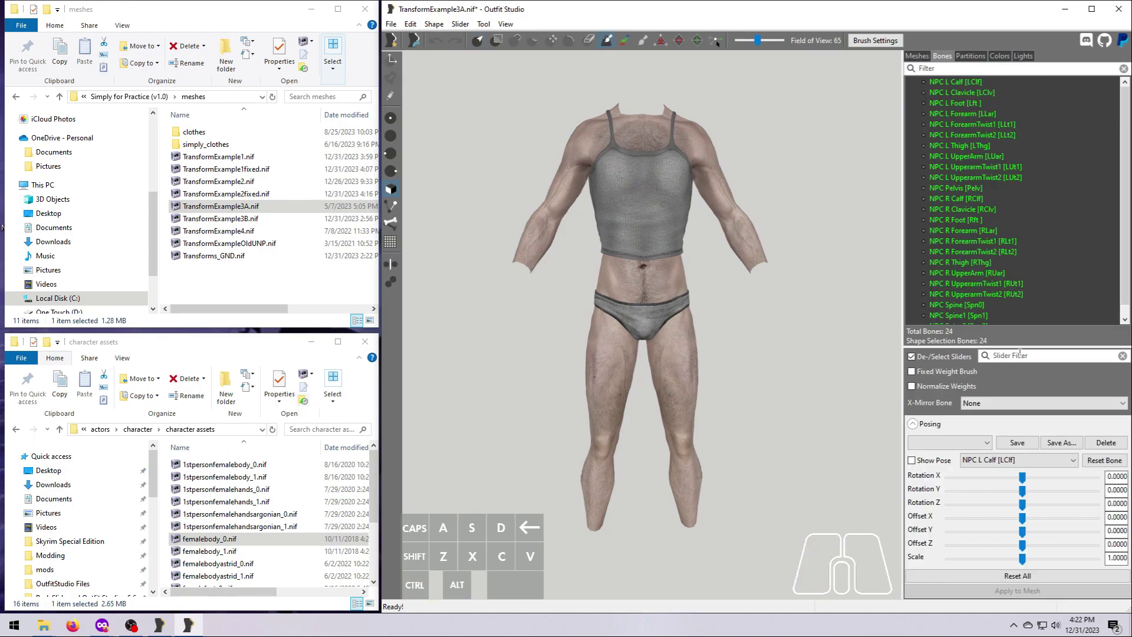
{"action": "left_click", "coordinate": [912, 461]}
{"action": "left_click", "coordinate": [912, 461]}
{"action": "left_click", "coordinate": [911, 461]}
{"action": "left_click", "coordinate": [911, 460]}
{"action": "left_click", "coordinate": [916, 56]}
Review the scale, origin and rotation coordinates of each of the three TransformExample3A shapes in turn.
{"action": "double_click", "coordinate": [961, 79]}
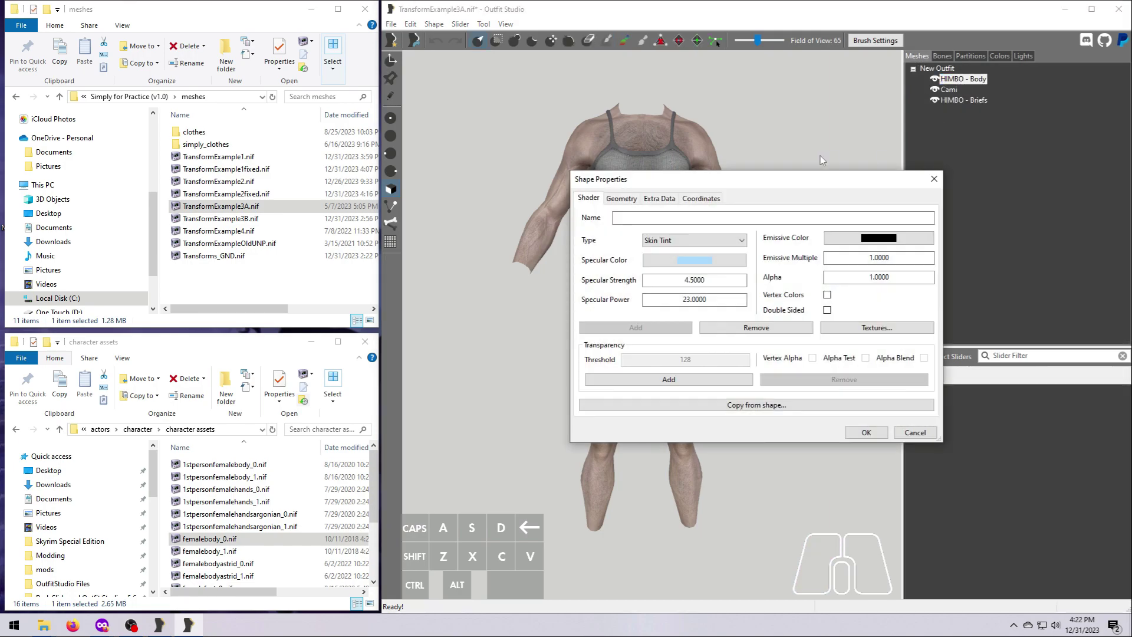
{"action": "left_click", "coordinate": [701, 197]}
{"action": "left_click", "coordinate": [866, 432]}
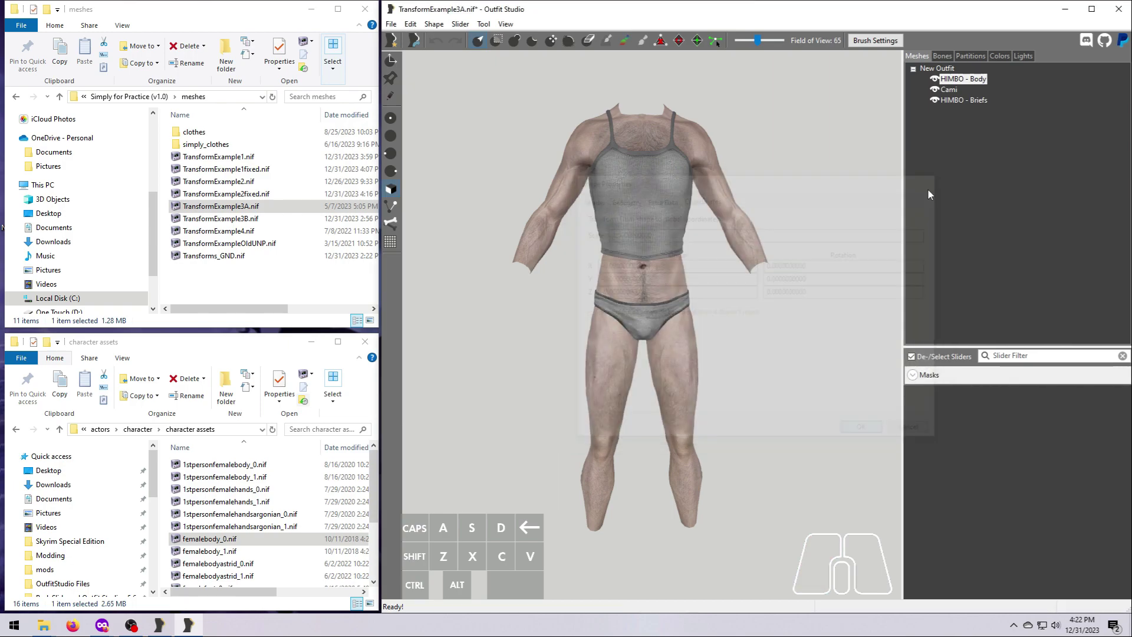
{"action": "double_click", "coordinate": [948, 89]}
{"action": "left_click", "coordinate": [701, 197]}
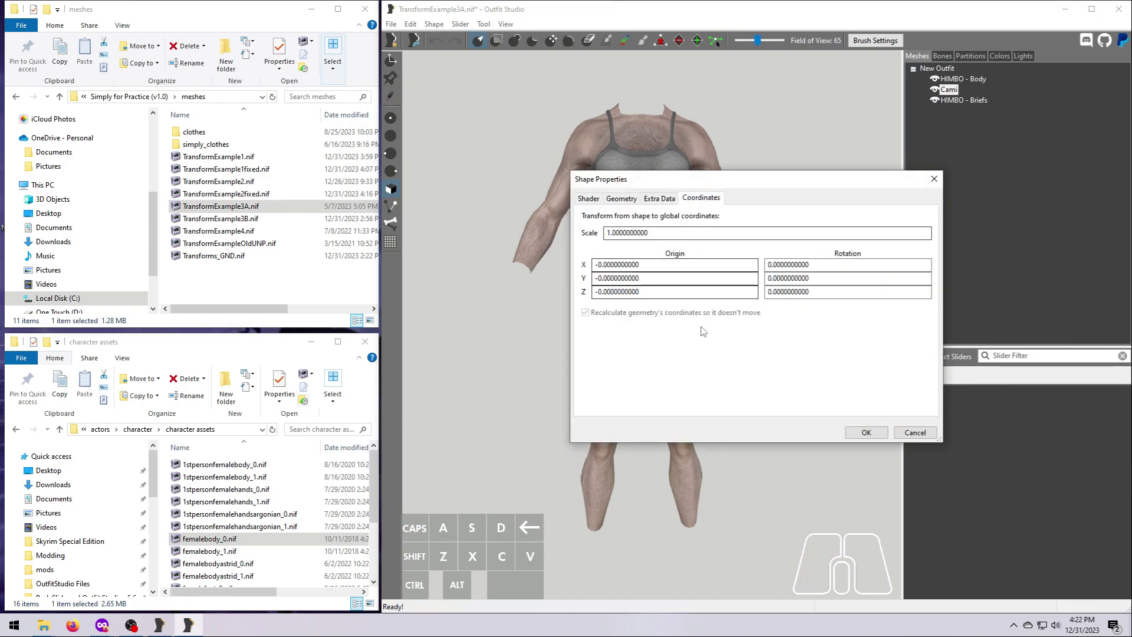
{"action": "left_click", "coordinate": [866, 432]}
{"action": "double_click", "coordinate": [963, 100]}
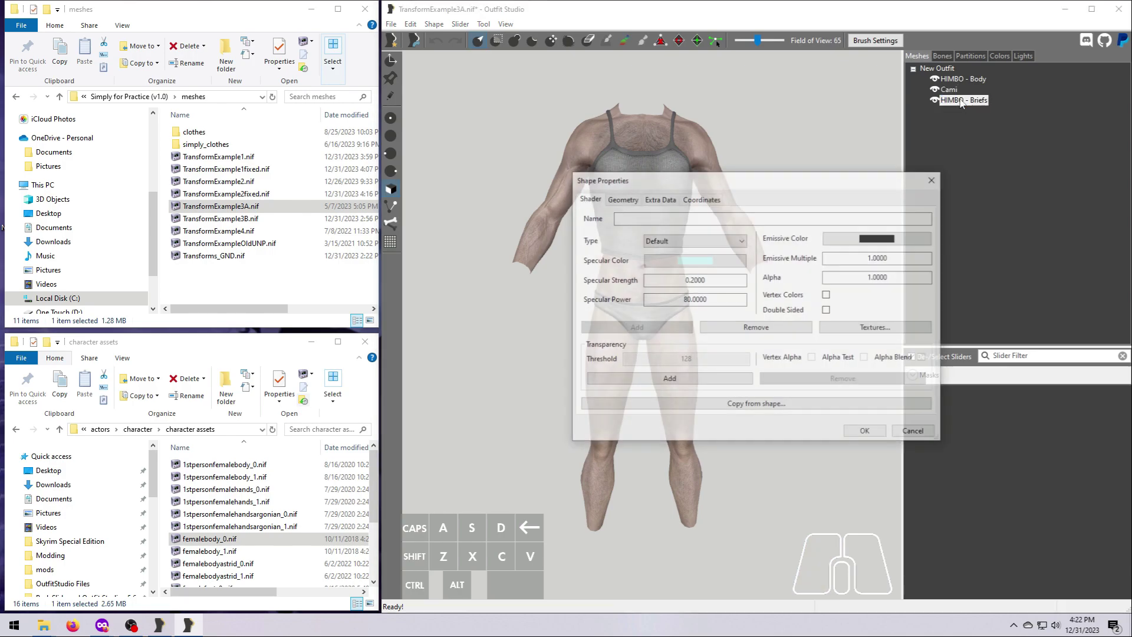
{"action": "left_click", "coordinate": [701, 197]}
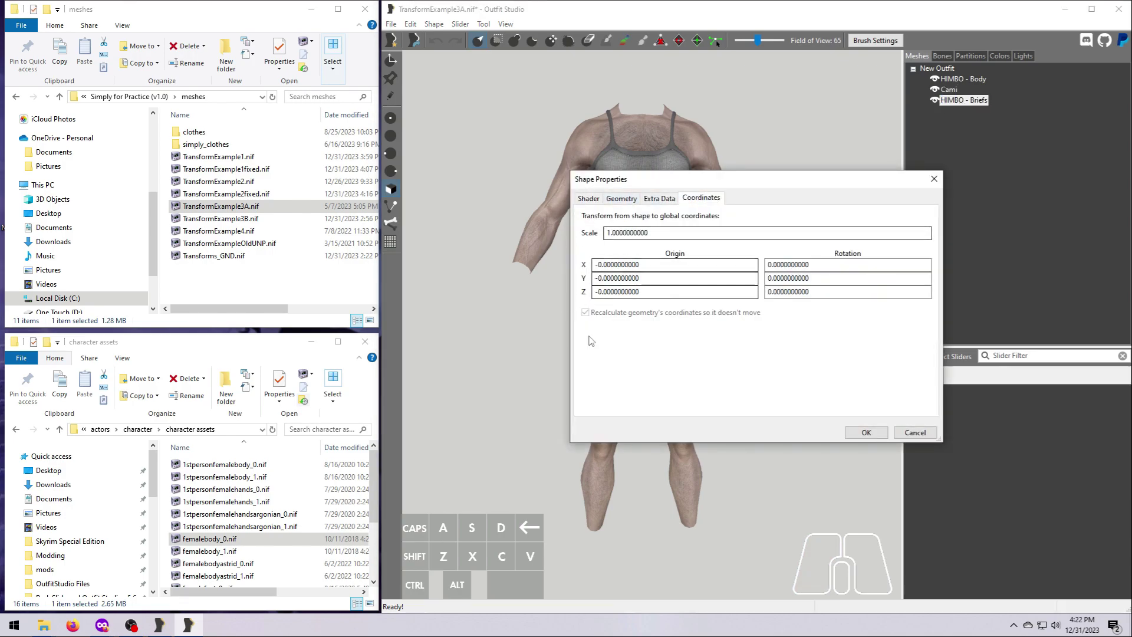
{"action": "left_click", "coordinate": [849, 432]}
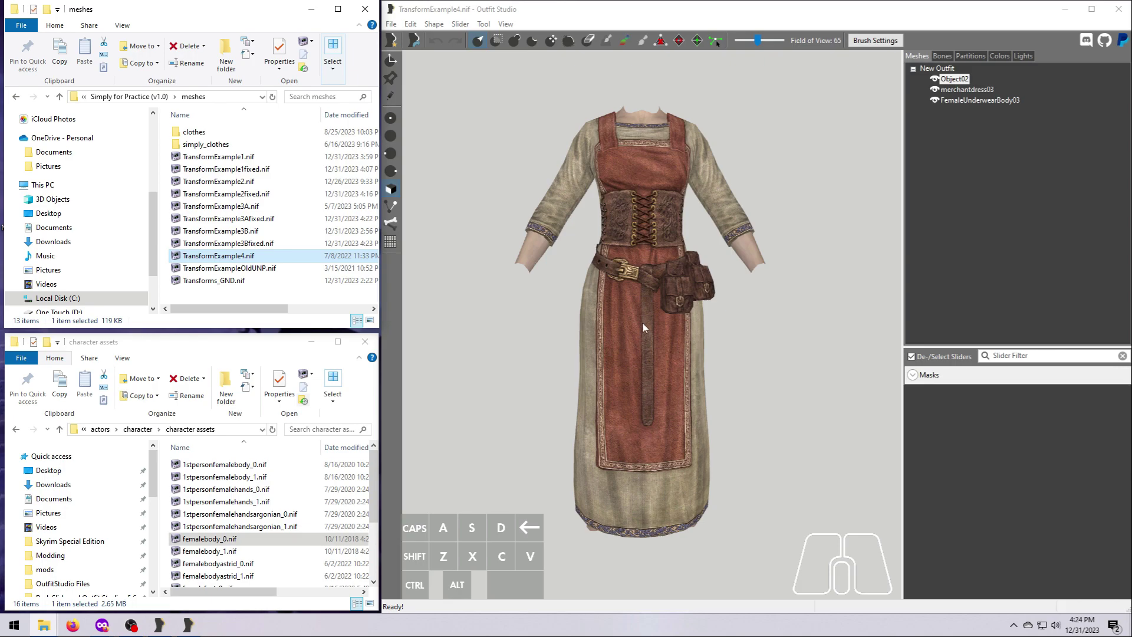
Select the merchantdress03 shape in TransformExample4 and show its bones.
{"action": "left_click", "coordinate": [967, 89]}
{"action": "left_click", "coordinate": [942, 56]}
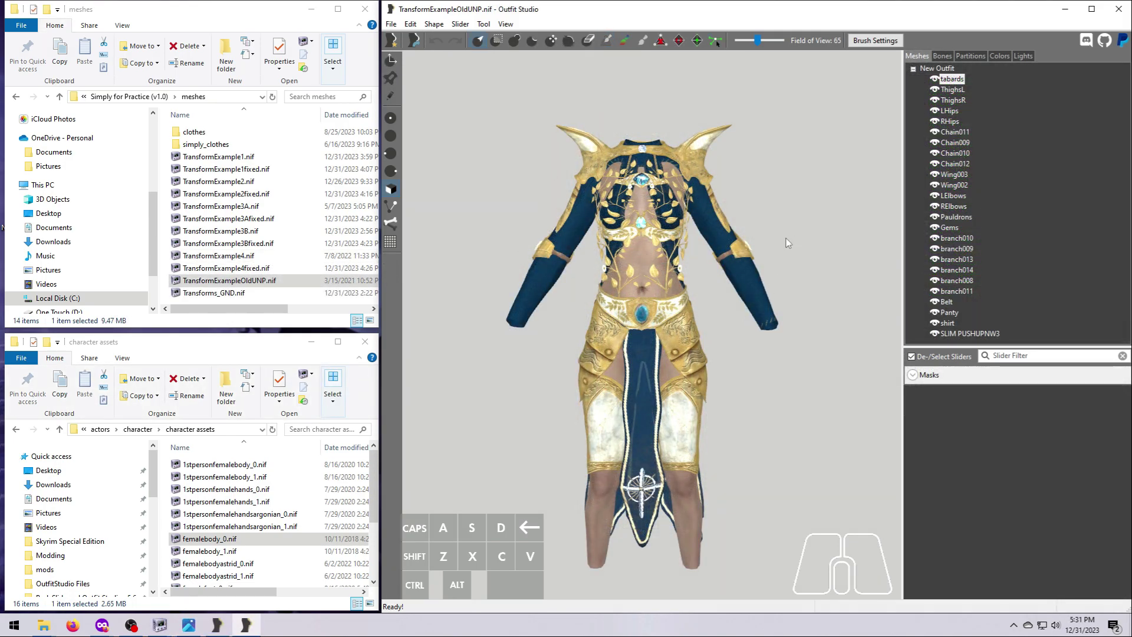
Expand the posing controls for TransformExampleOldUNP and toggle Show Pose repeatedly to compare the armor's mesh positions.
{"action": "left_click", "coordinate": [942, 56]}
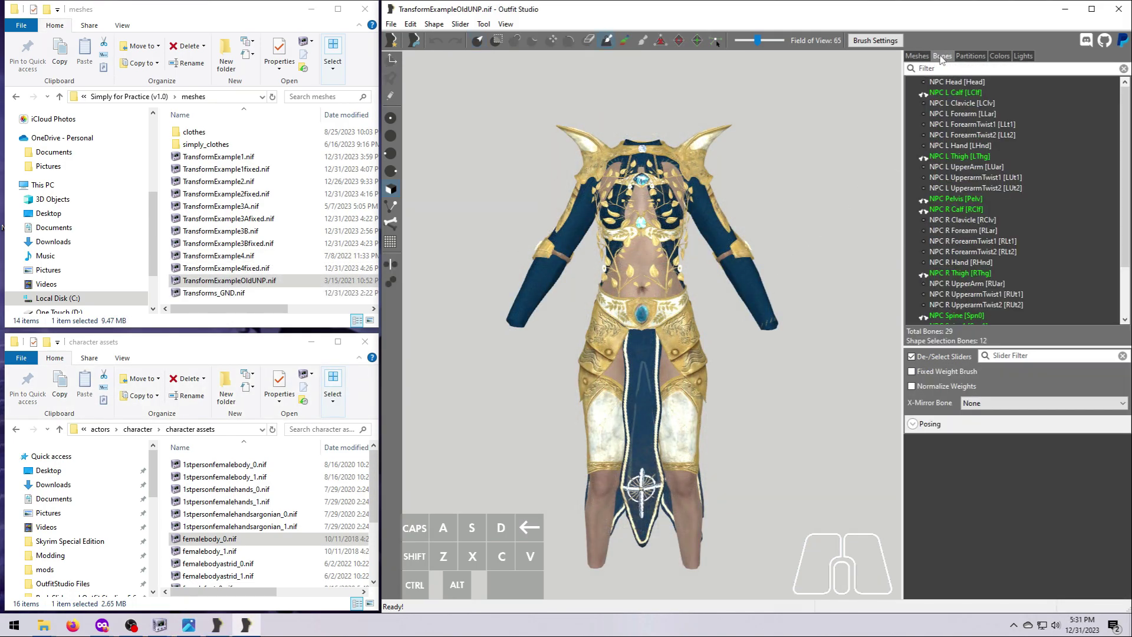
{"action": "left_click", "coordinate": [914, 424]}
{"action": "left_click", "coordinate": [912, 460]}
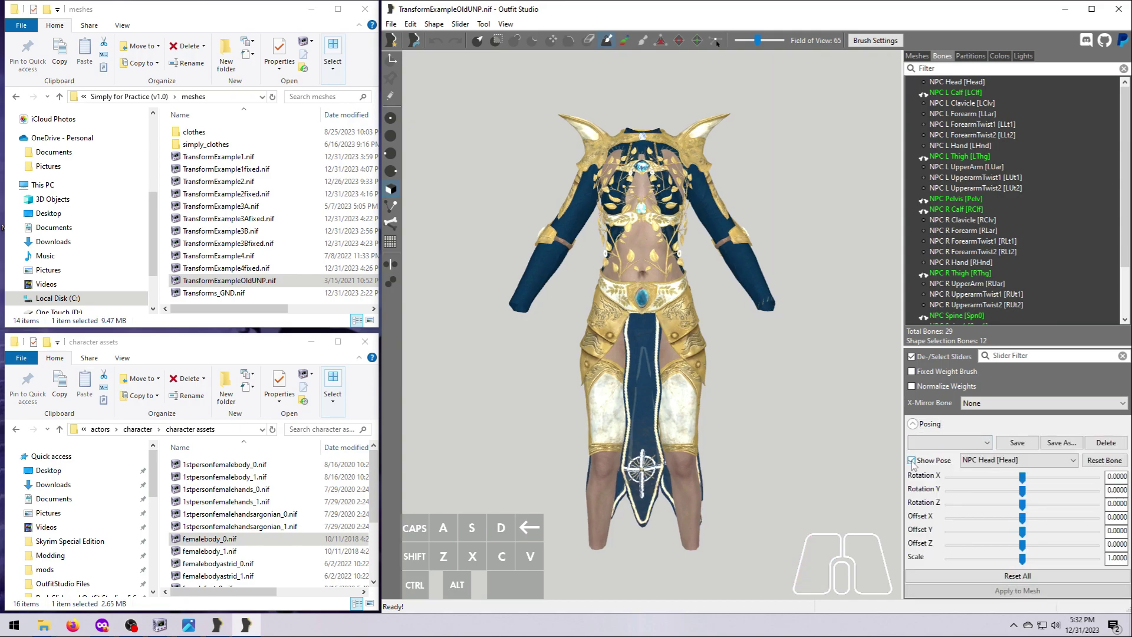
{"action": "left_click", "coordinate": [912, 460]}
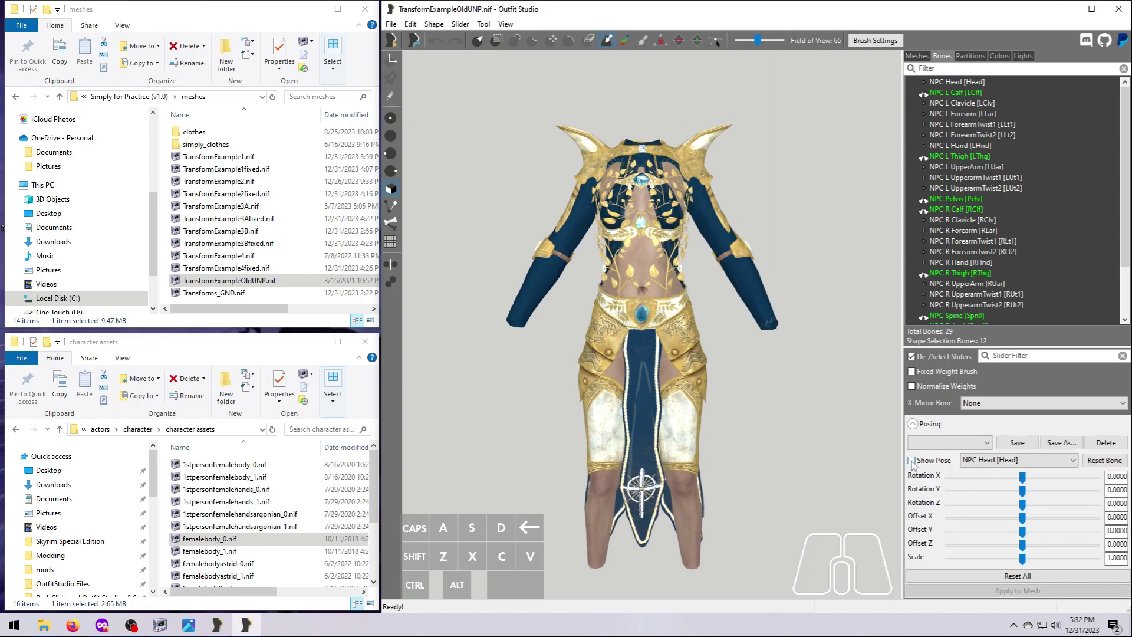
{"action": "left_click", "coordinate": [912, 461]}
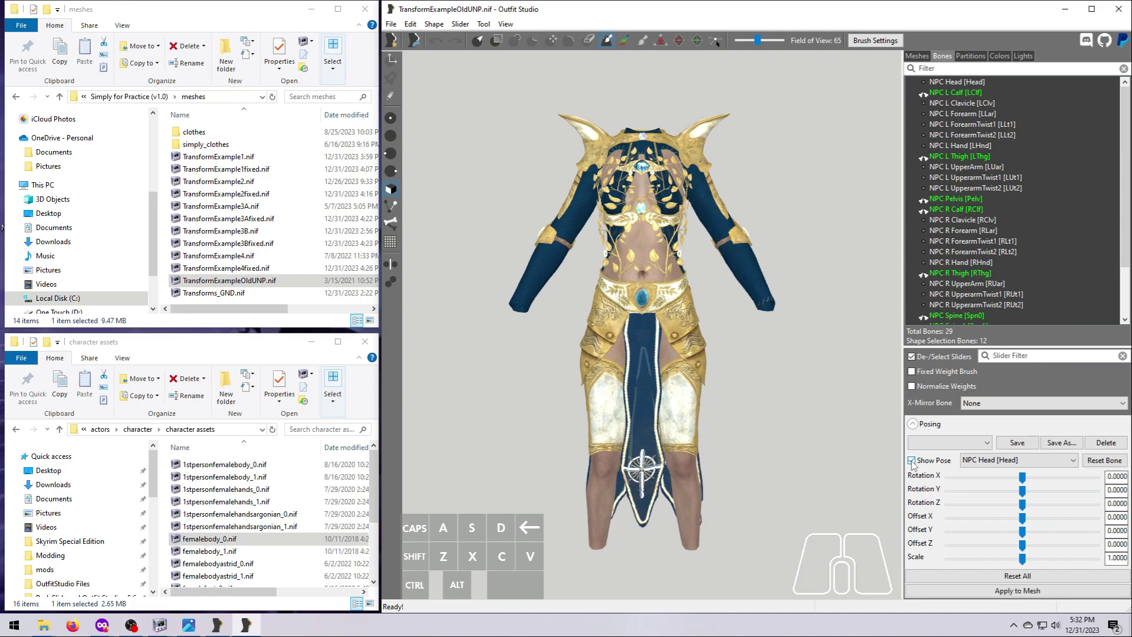
{"action": "left_click", "coordinate": [912, 460]}
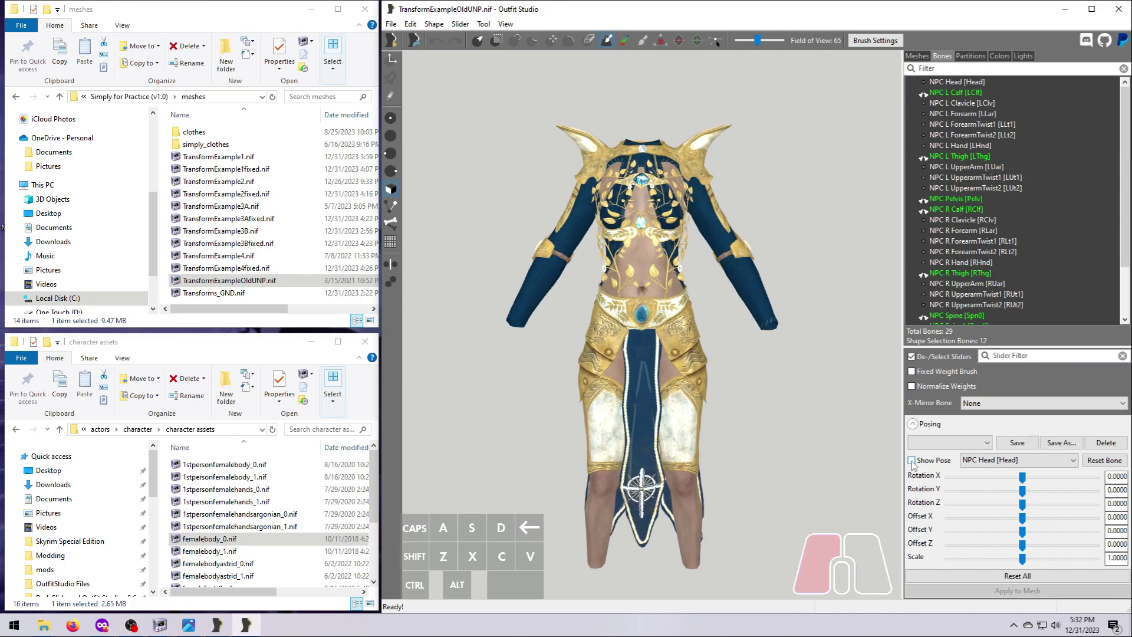
{"action": "left_click", "coordinate": [912, 461]}
{"action": "left_click", "coordinate": [912, 460]}
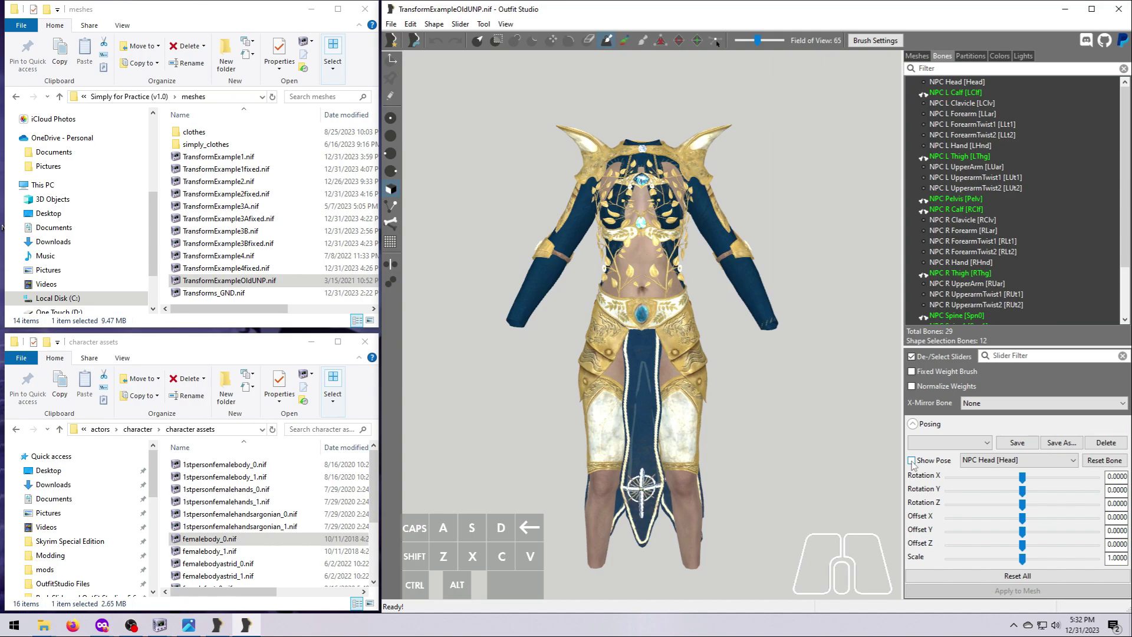
{"action": "left_click", "coordinate": [912, 460]}
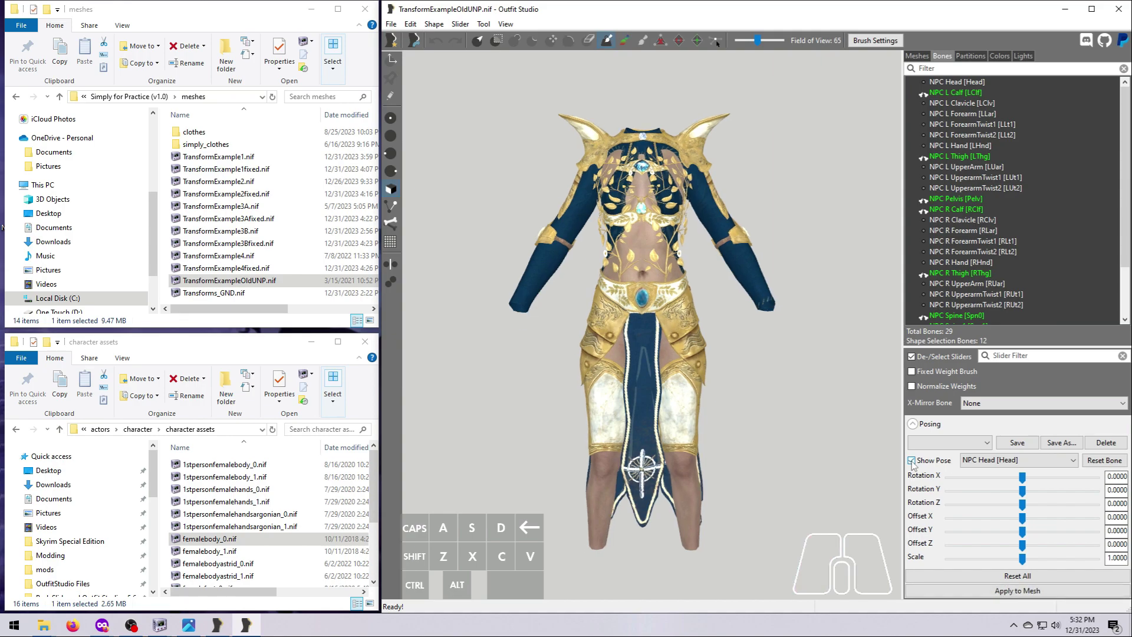
{"action": "left_click", "coordinate": [912, 460]}
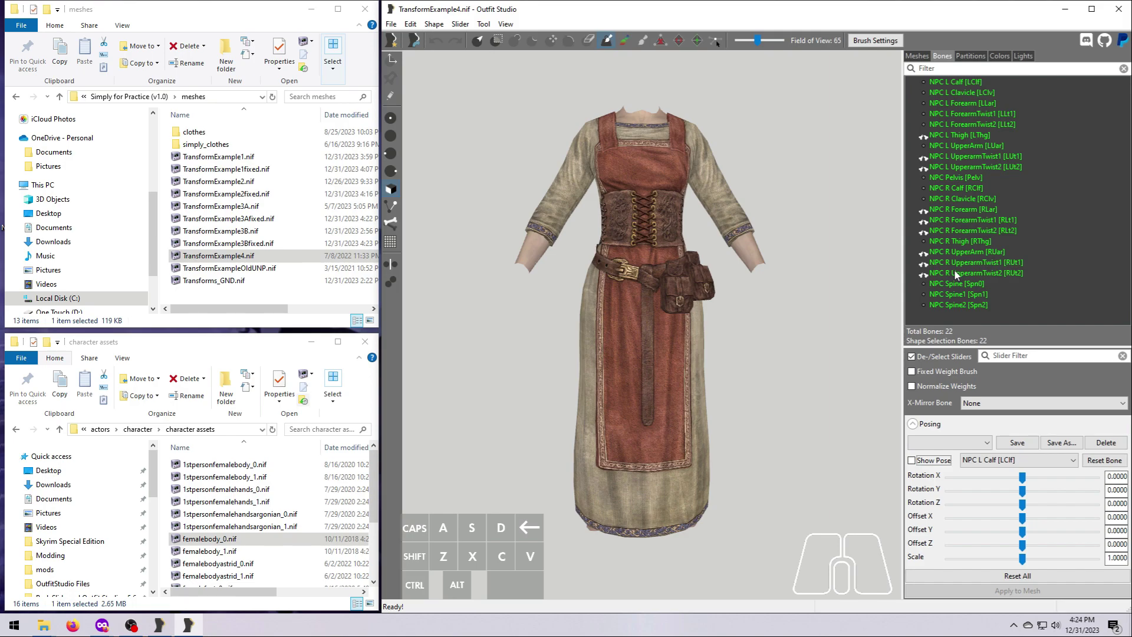
Set the skin transform from the node for the bad bone NPC R UpperarmTwist2 in TransformExample4.
{"action": "left_click", "coordinate": [955, 272]}
{"action": "right_click", "coordinate": [954, 273]}
{"action": "mouse_move", "coordinate": [971, 285]}
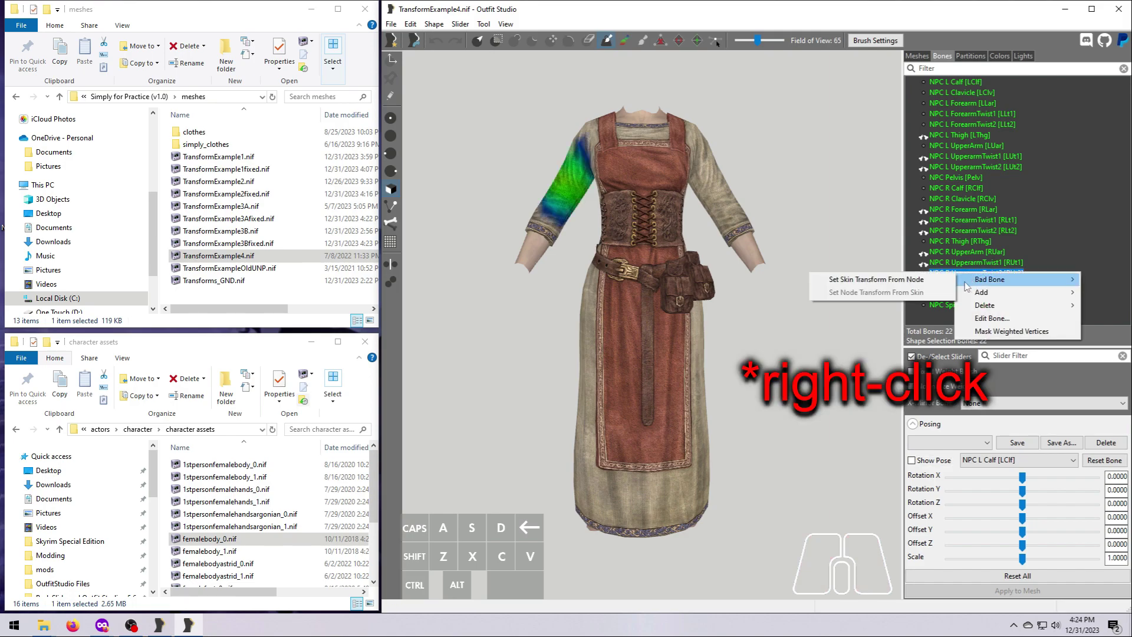
{"action": "left_click", "coordinate": [864, 280]}
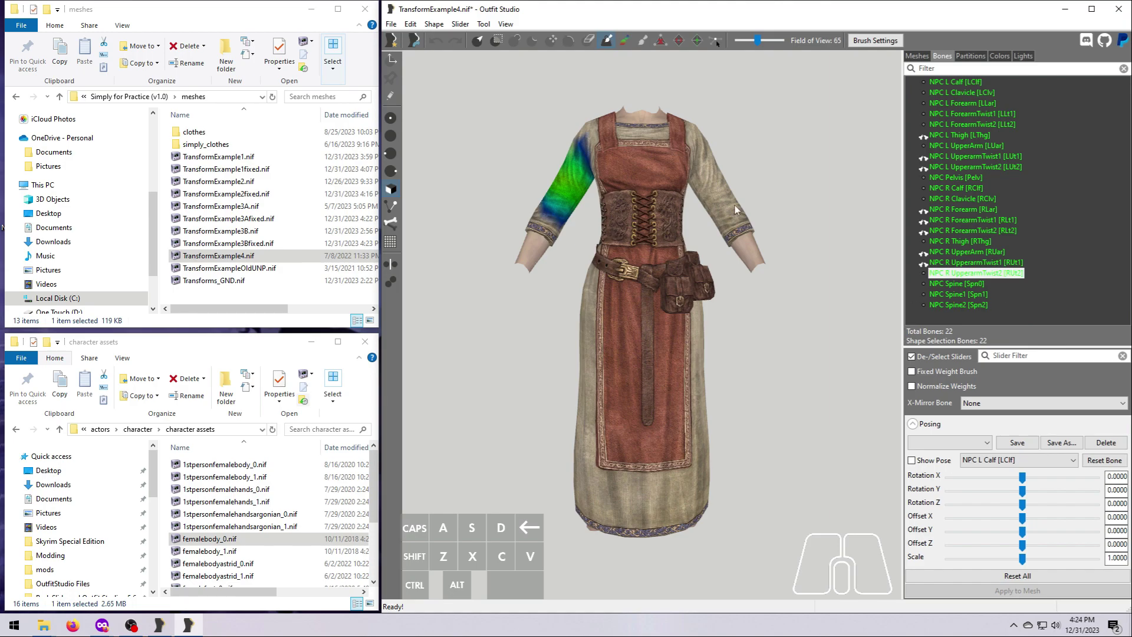
Check TransformExample4 for bad bones, review the error details for Object02 and merchantdress03, and apply the recommended skin updates.
{"action": "left_click", "coordinate": [434, 24]}
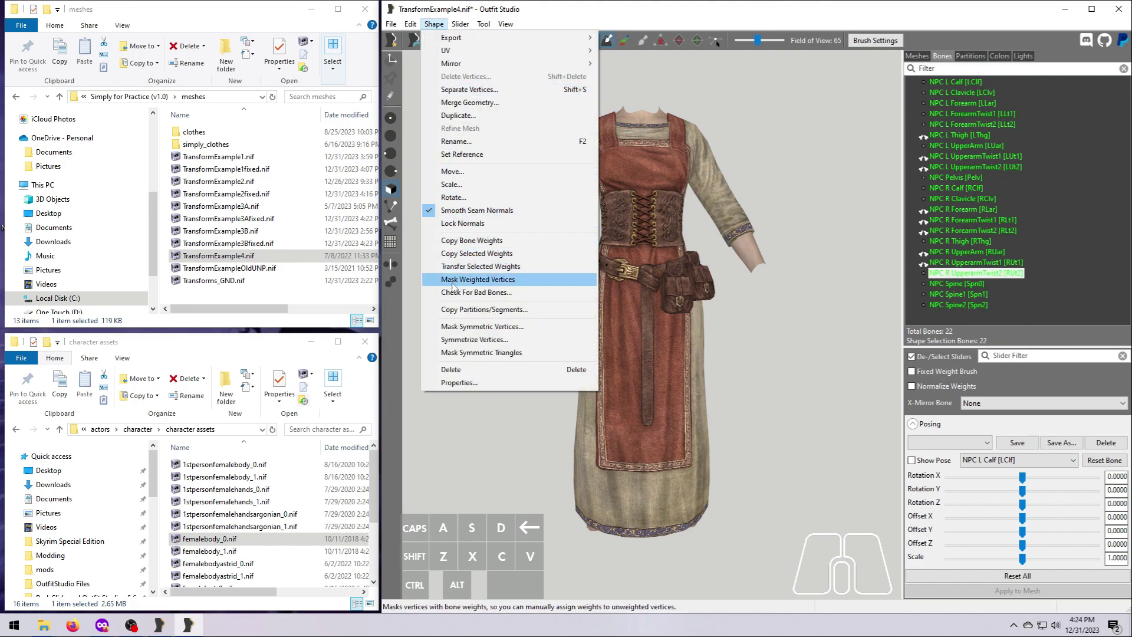
{"action": "left_click", "coordinate": [512, 294]}
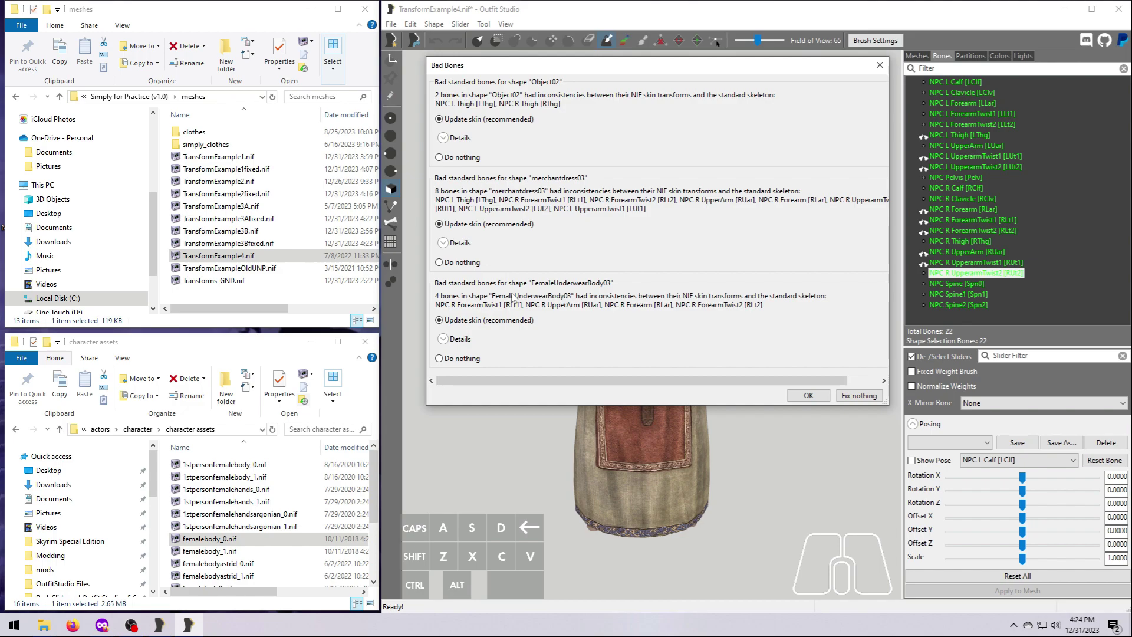
{"action": "left_click", "coordinate": [443, 137]}
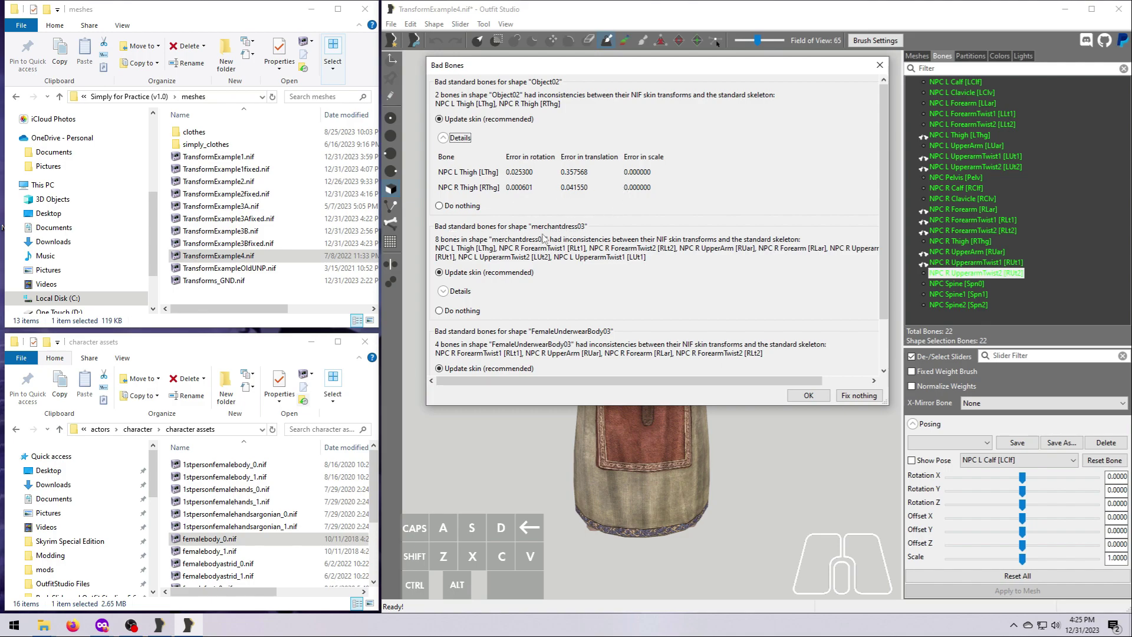
{"action": "left_click", "coordinate": [443, 290]}
{"action": "scroll", "coordinate": [504, 286], "scroll_direction": "down", "scroll_amount": 3}
{"action": "scroll", "coordinate": [504, 286], "scroll_direction": "up", "scroll_amount": 3}
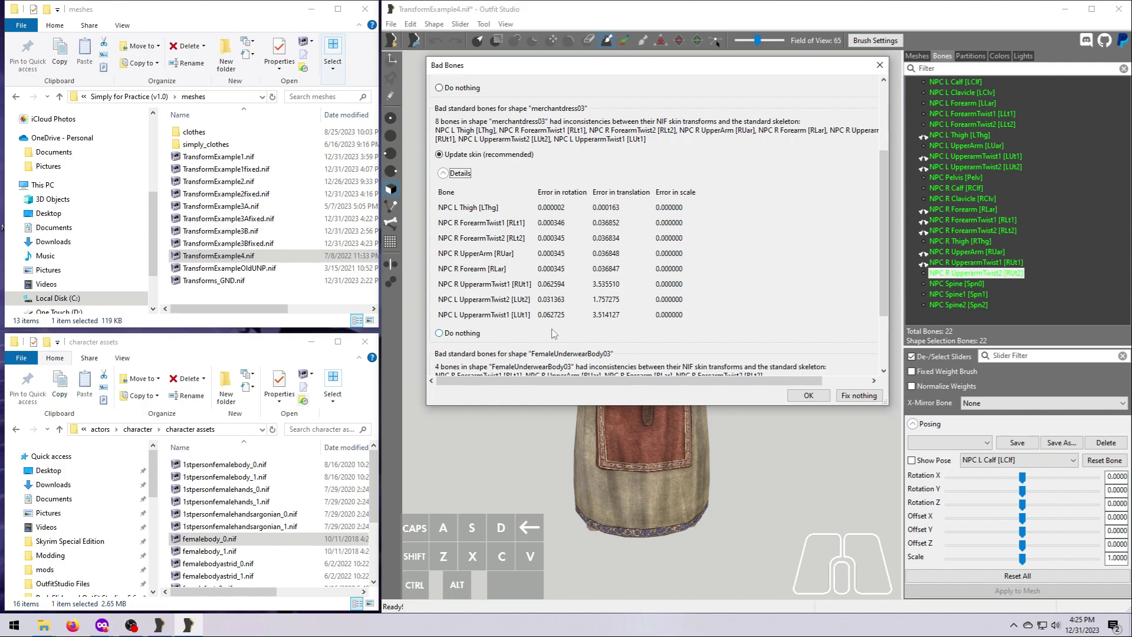
{"action": "left_click", "coordinate": [805, 395]}
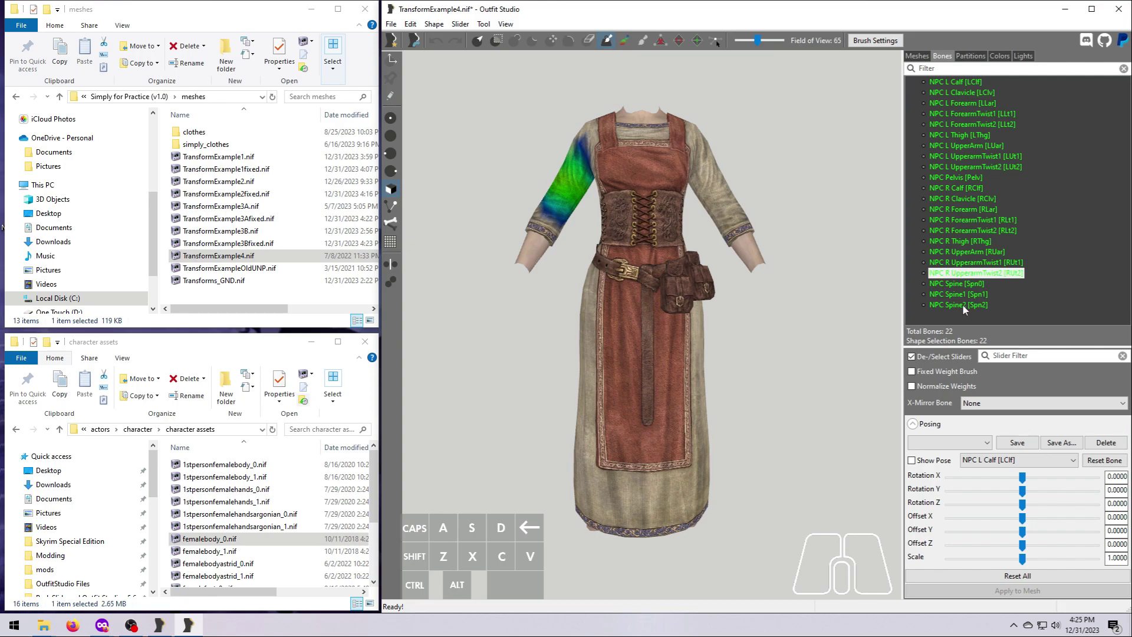
Export the Object02, merchantdress03 and FemaleUnderwearBody03 shapes together to NIF as TransformExample4fixed.nif.
{"action": "left_click", "coordinate": [917, 55]}
{"action": "left_click", "coordinate": [954, 80]}
{"action": "left_click", "coordinate": [955, 100], "text": "shift"}
{"action": "right_click", "coordinate": [955, 100]}
{"action": "mouse_move", "coordinate": [979, 106]}
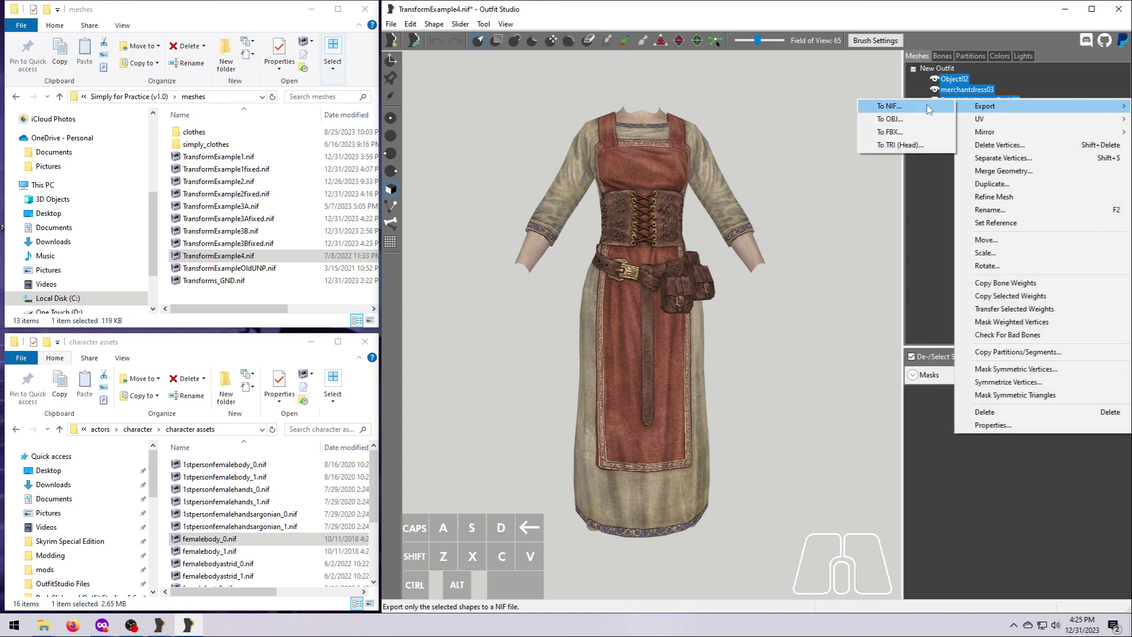
{"action": "left_click", "coordinate": [899, 106]}
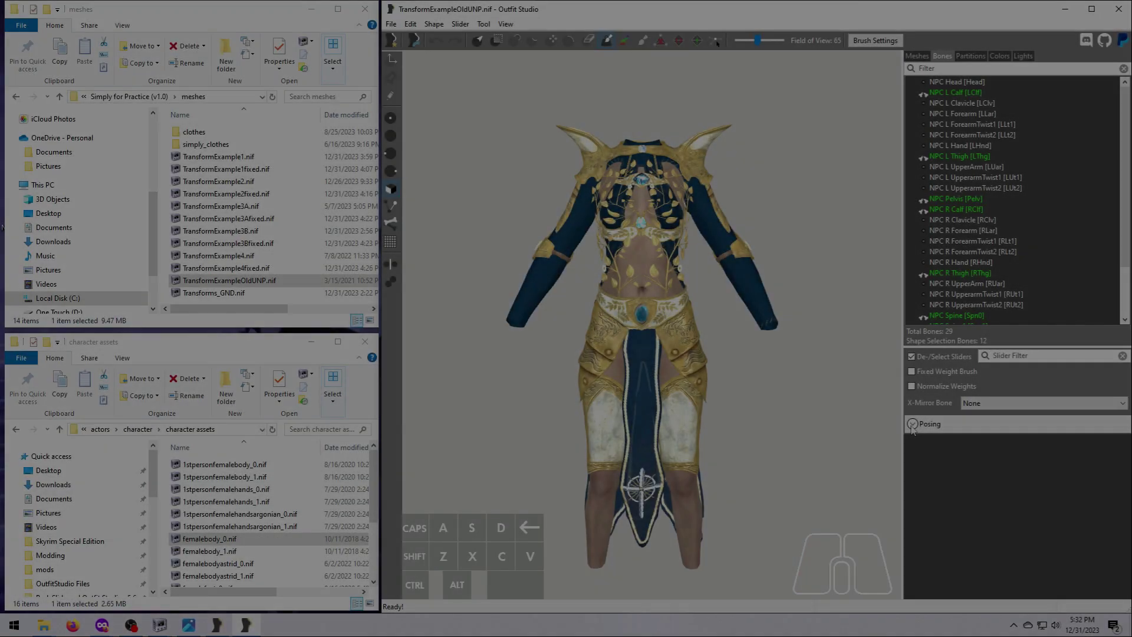
Expand the posing controls for TransformExampleOldUNP and switch Show Pose on and off to compare the mesh positions in both states.
{"action": "left_click", "coordinate": [912, 423]}
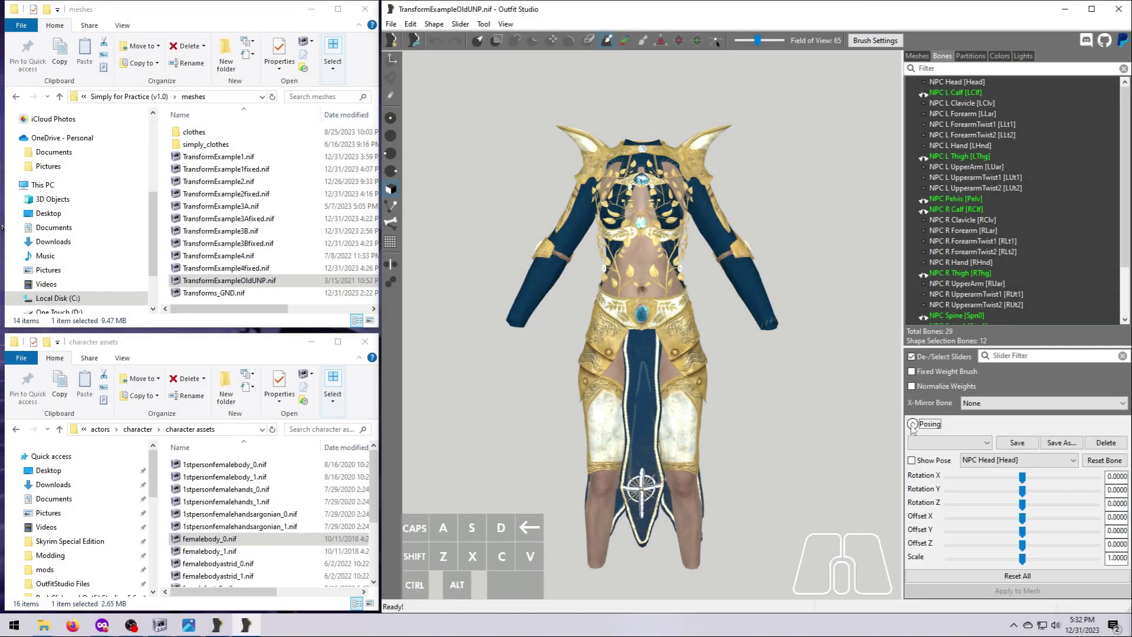
{"action": "left_click", "coordinate": [912, 460]}
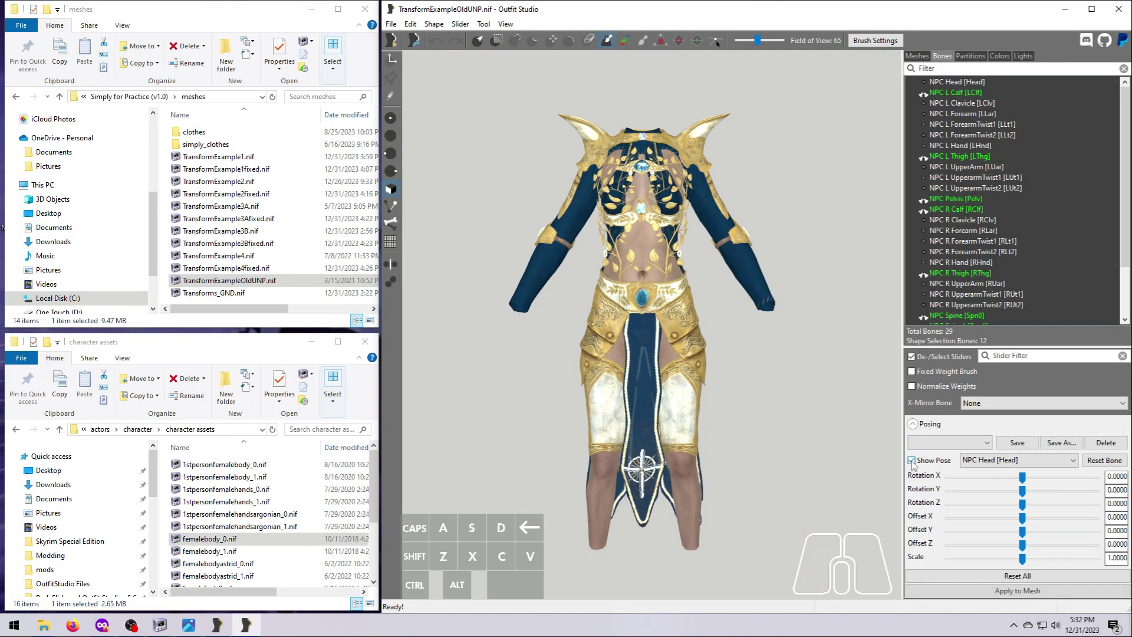
{"action": "left_click", "coordinate": [911, 460]}
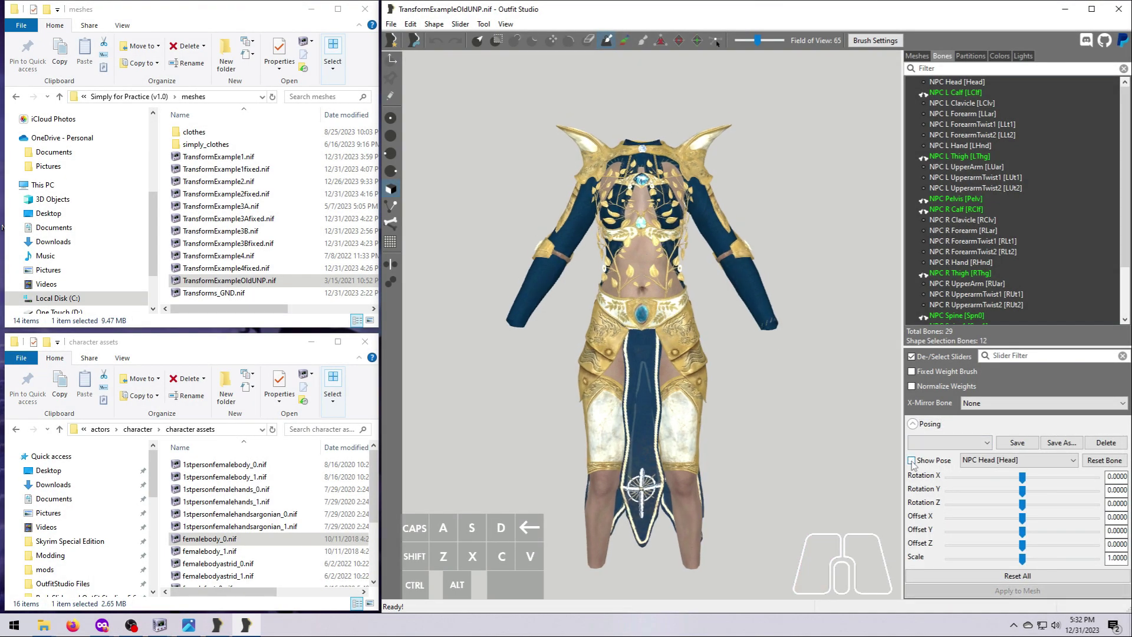
{"action": "left_click", "coordinate": [912, 461]}
{"action": "left_click", "coordinate": [912, 460]}
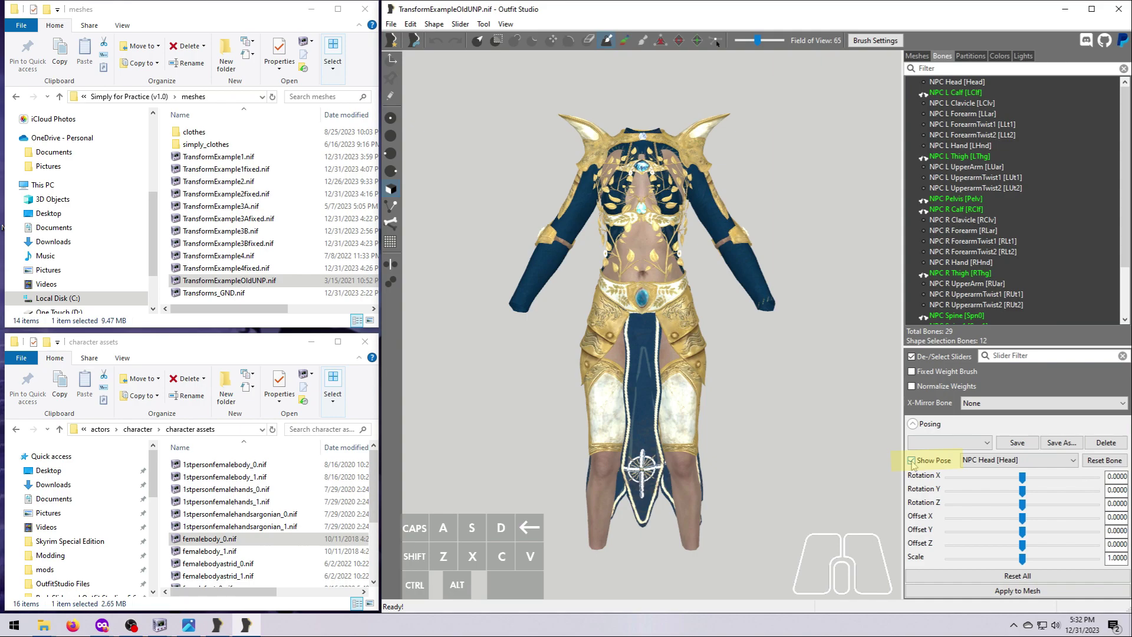
{"action": "left_click", "coordinate": [912, 460]}
{"action": "left_click", "coordinate": [912, 461]}
{"action": "left_click", "coordinate": [912, 461]}
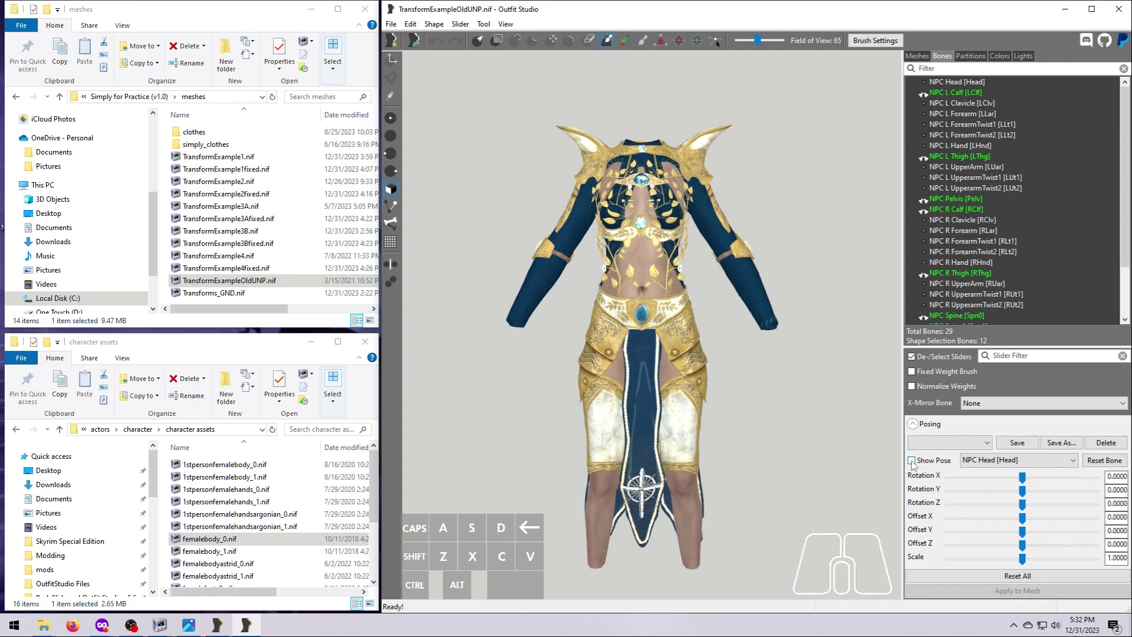
{"action": "left_click", "coordinate": [911, 460]}
{"action": "left_click", "coordinate": [911, 460]}
{"action": "left_click", "coordinate": [912, 461]}
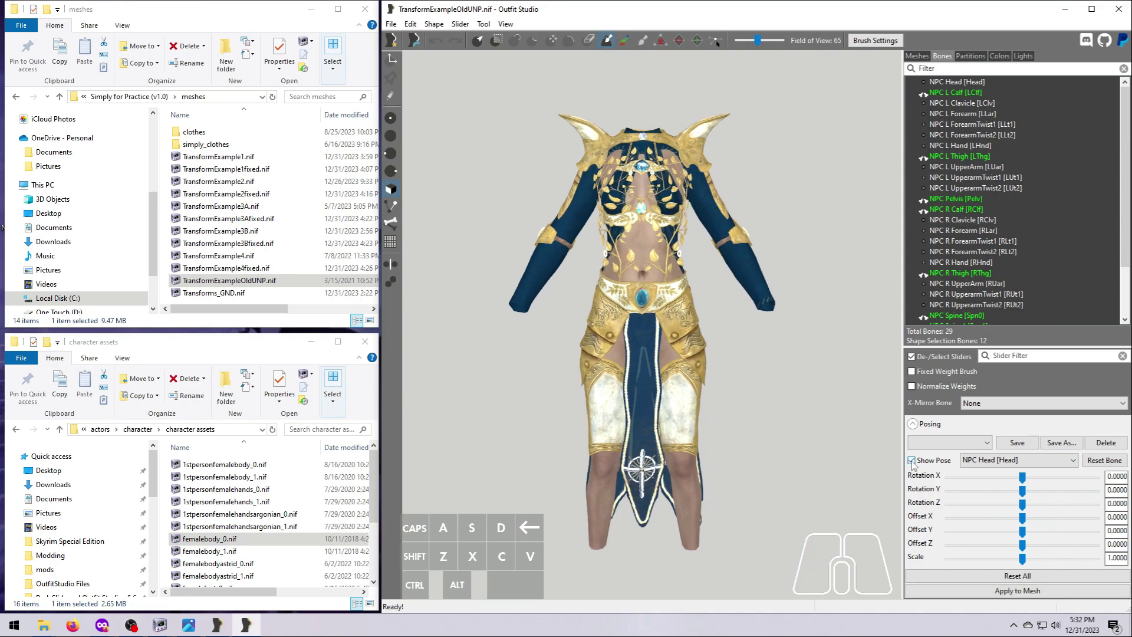
{"action": "left_click", "coordinate": [911, 460]}
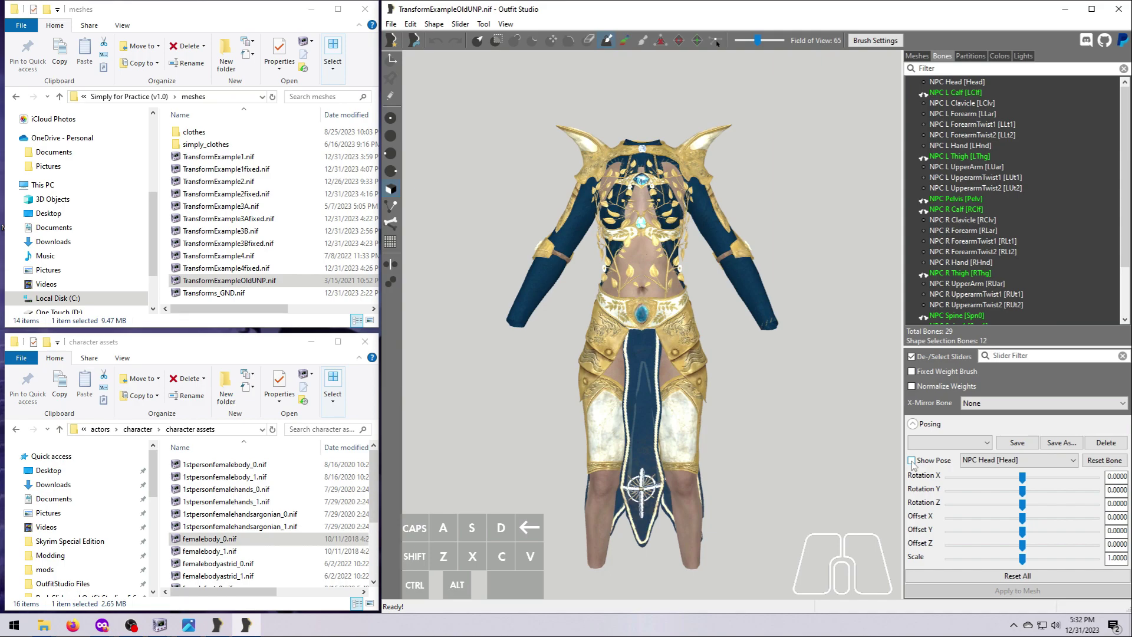
Enable Show Pose for TransformExampleOldUNP and apply the pose to the mesh.
{"action": "left_click", "coordinate": [912, 461]}
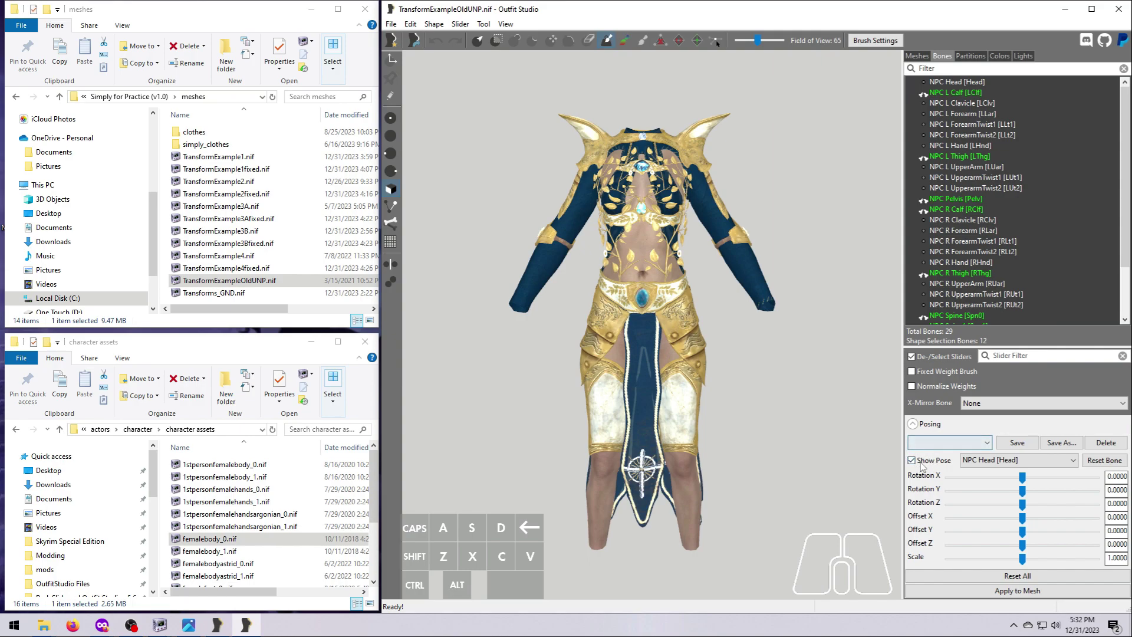
{"action": "left_click", "coordinate": [983, 591]}
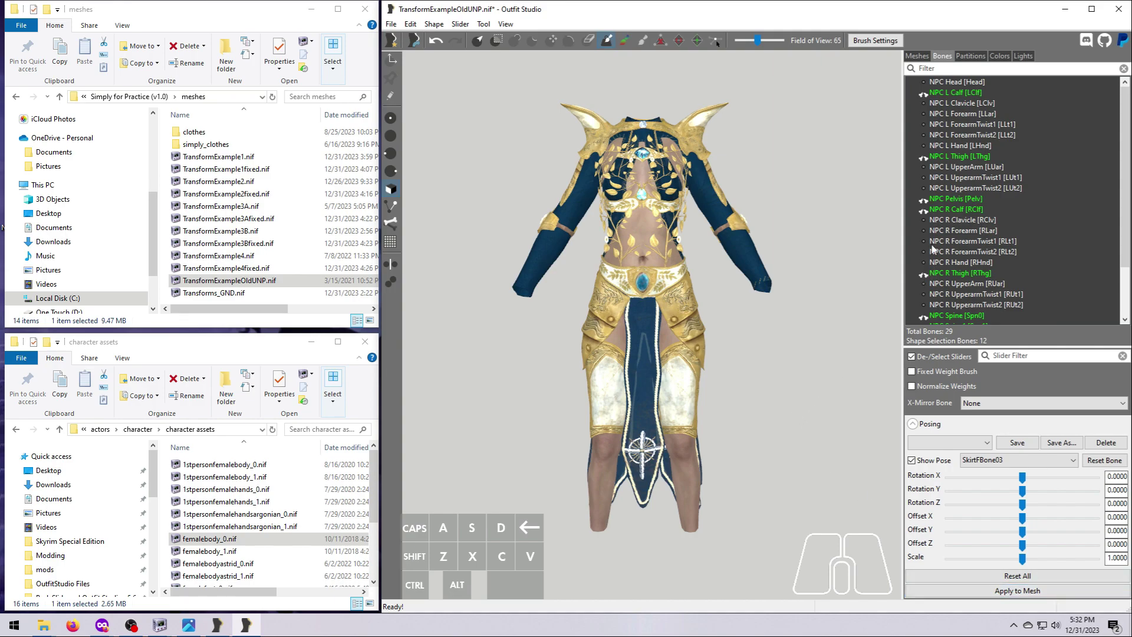
Check the outfit for bad bones, review the error details for the shirt shape, and apply the recommended skin updates.
{"action": "left_click", "coordinate": [433, 24]}
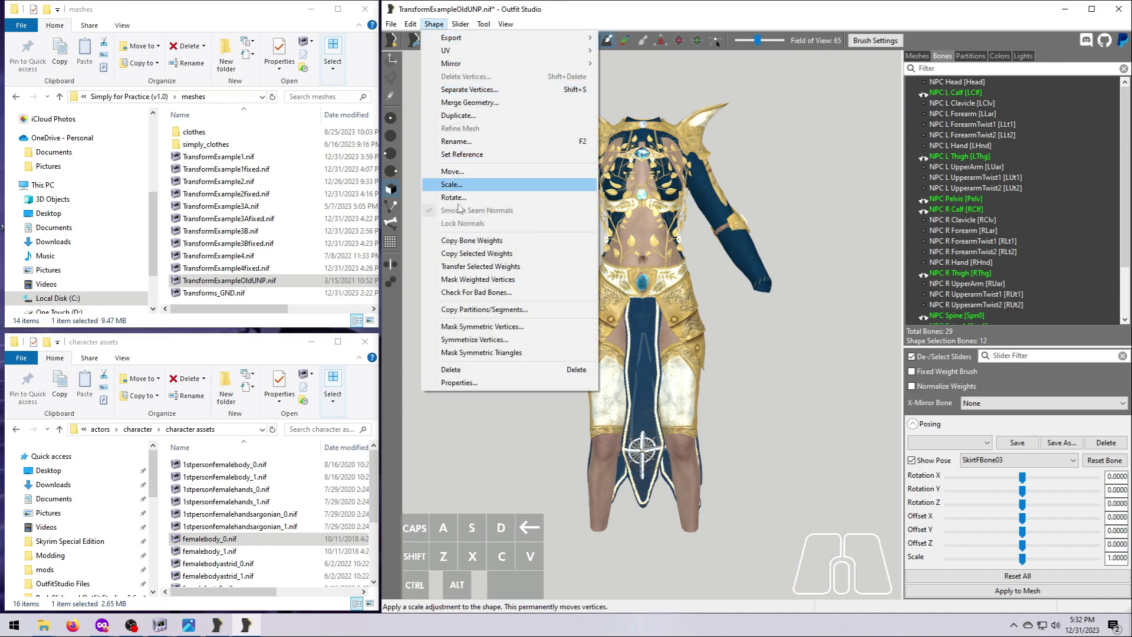
{"action": "left_click", "coordinate": [461, 293]}
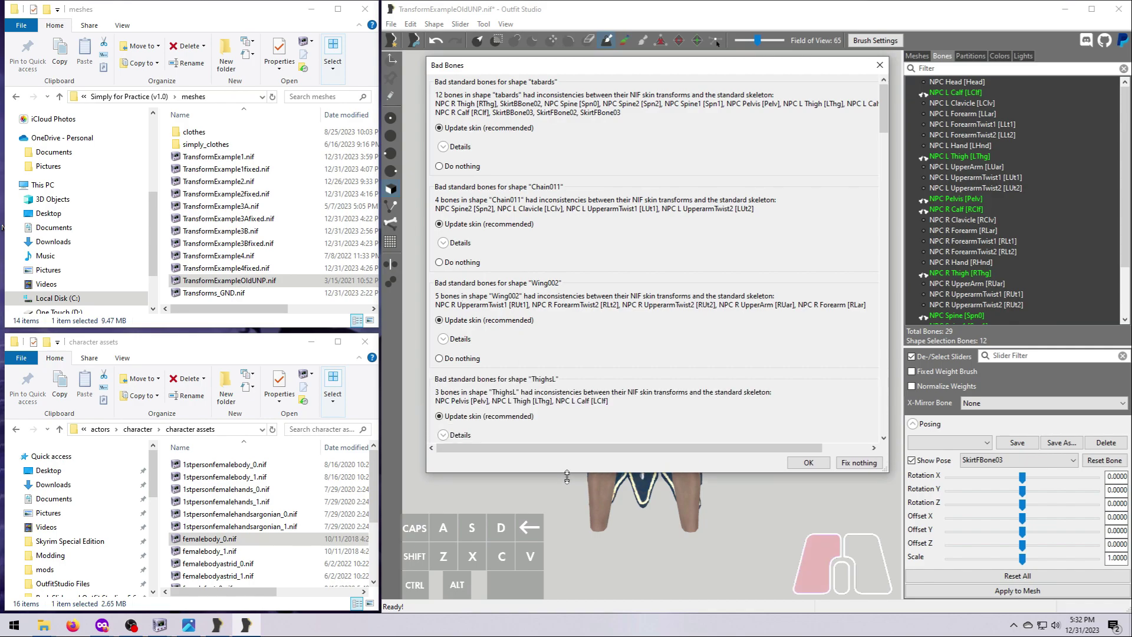
{"action": "left_click_drag", "start_coordinate": [885, 144], "coordinate": [888, 530]}
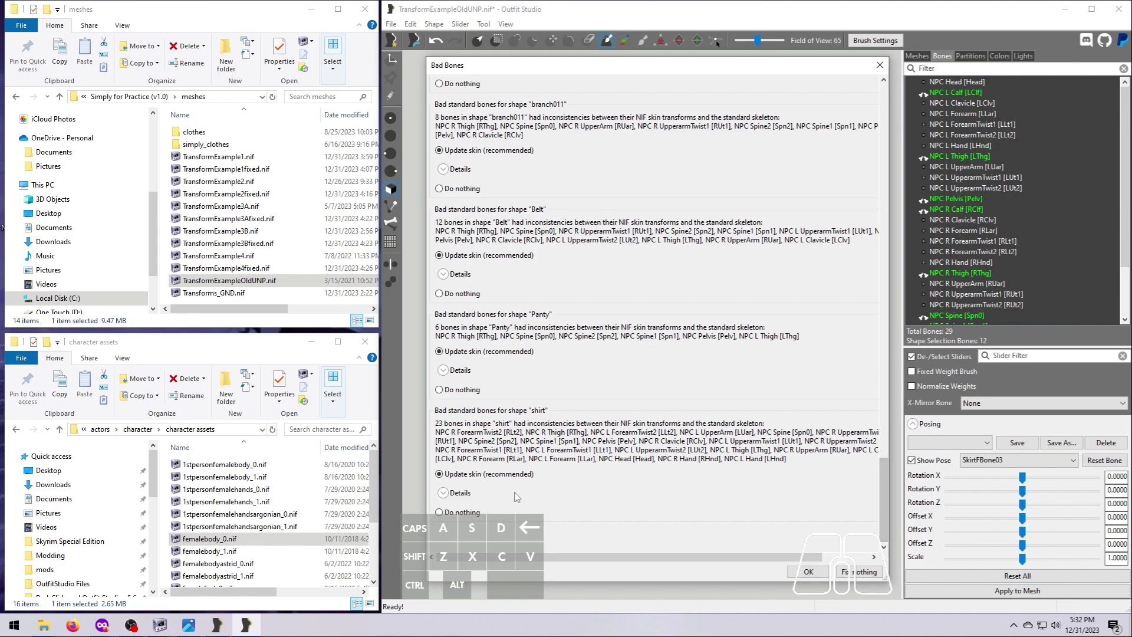
{"action": "left_click", "coordinate": [453, 493]}
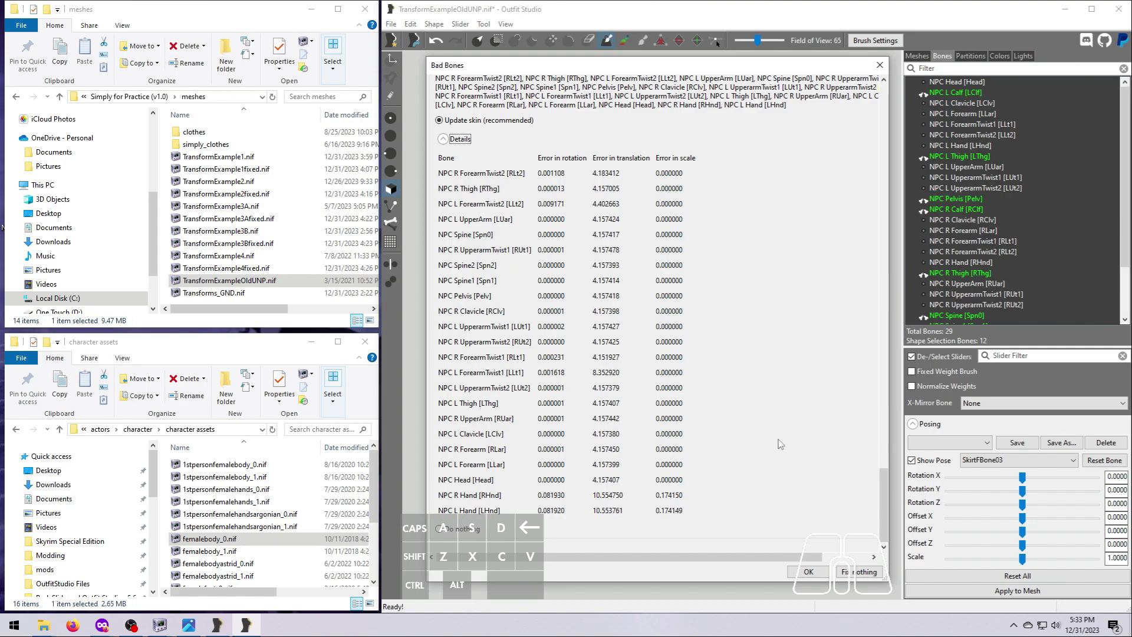
{"action": "left_click", "coordinate": [803, 573]}
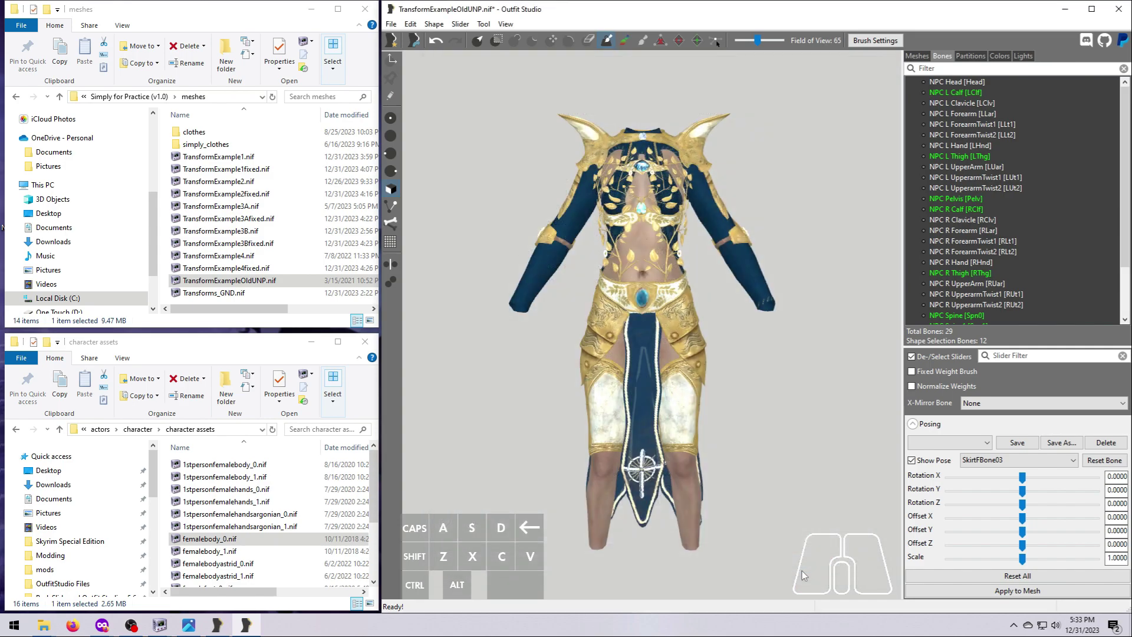
Select another outfit shape to view its bones and import femalebody_0.nif into the project for comparison.
{"action": "left_click", "coordinate": [916, 57]}
{"action": "left_click", "coordinate": [969, 333]}
{"action": "left_click", "coordinate": [944, 56]}
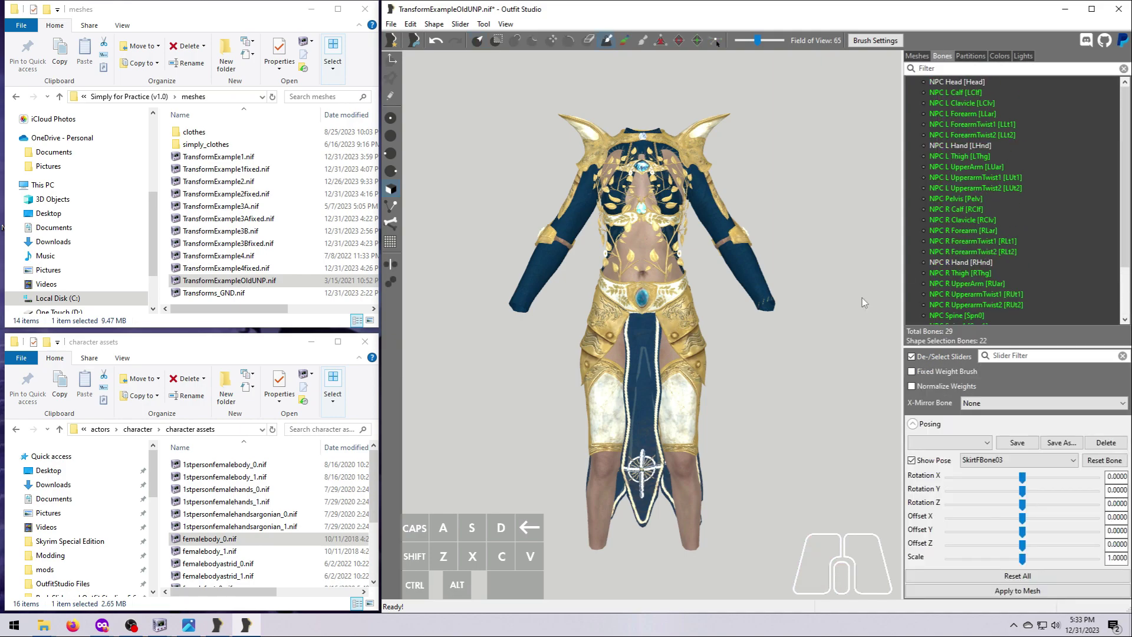
{"action": "left_click_drag", "start_coordinate": [209, 538], "coordinate": [642, 401]}
{"action": "mouse_move", "coordinate": [746, 442]}
{"action": "right_mouse_down"}
{"action": "mouse_move", "coordinate": [598, 445]}
{"action": "mouse_move", "coordinate": [914, 447]}
{"action": "mouse_move", "coordinate": [751, 442]}
{"action": "right_mouse_up"}
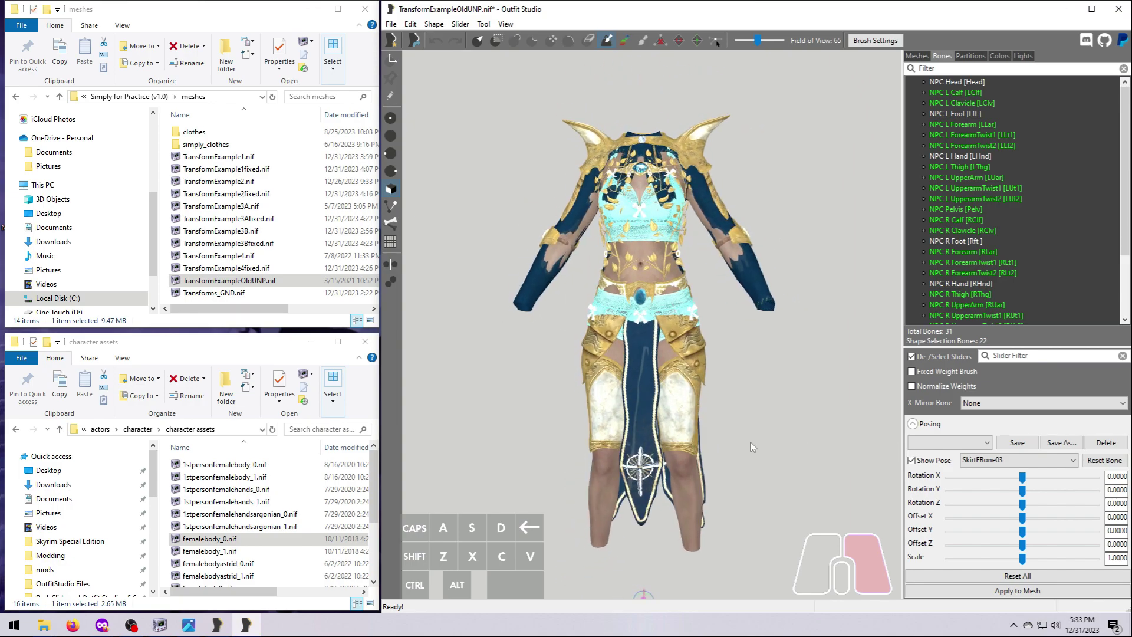
Toggle Show Pose repeatedly to check the corrected armor's alignment against the imported female body.
{"action": "left_click", "coordinate": [912, 460]}
{"action": "left_click", "coordinate": [911, 461]}
{"action": "left_click", "coordinate": [911, 461]}
{"action": "left_click", "coordinate": [911, 460]}
{"action": "left_click", "coordinate": [912, 461]}
{"action": "left_click", "coordinate": [911, 460]}
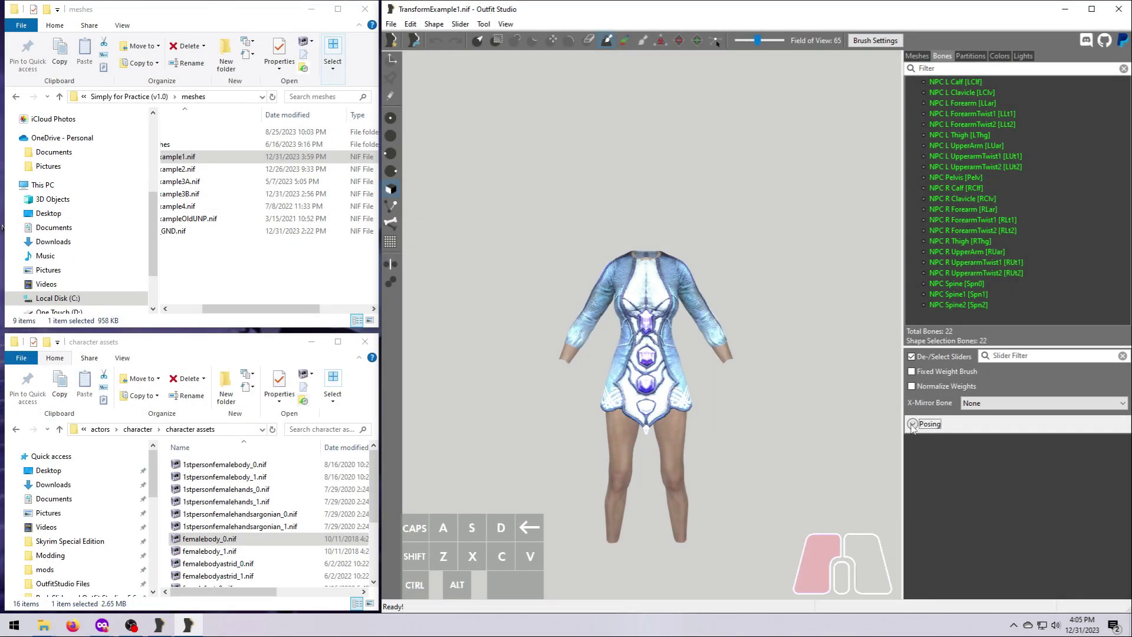
Expand the posing controls for TransformExample1 and toggle Show Pose to compare its shape positions.
{"action": "left_click", "coordinate": [912, 424]}
{"action": "left_click", "coordinate": [912, 460]}
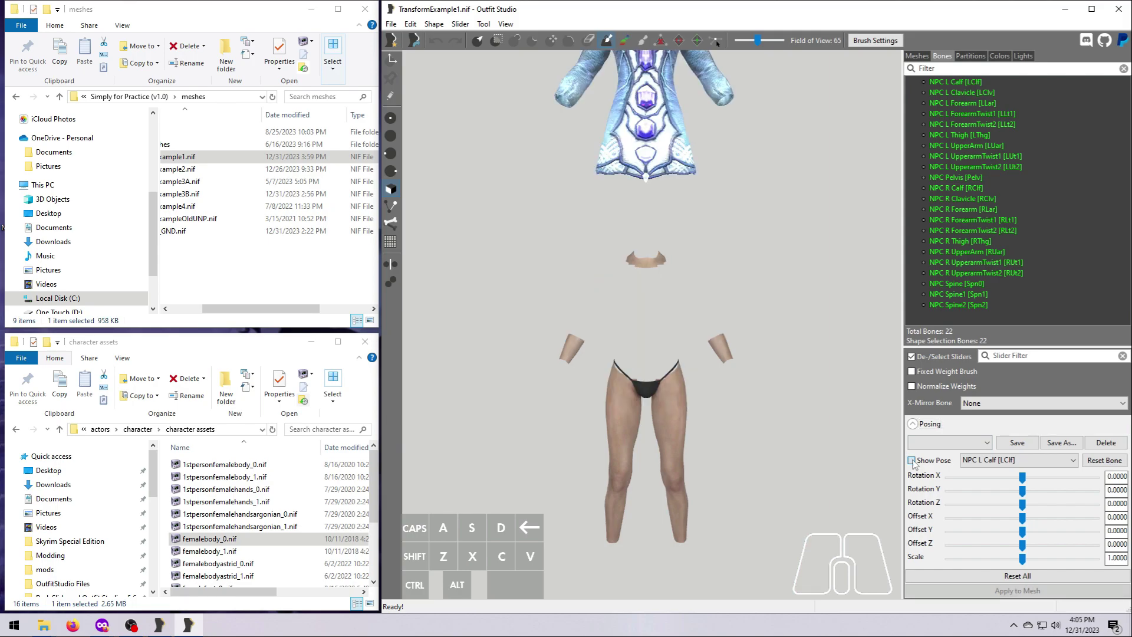
{"action": "left_click", "coordinate": [912, 460]}
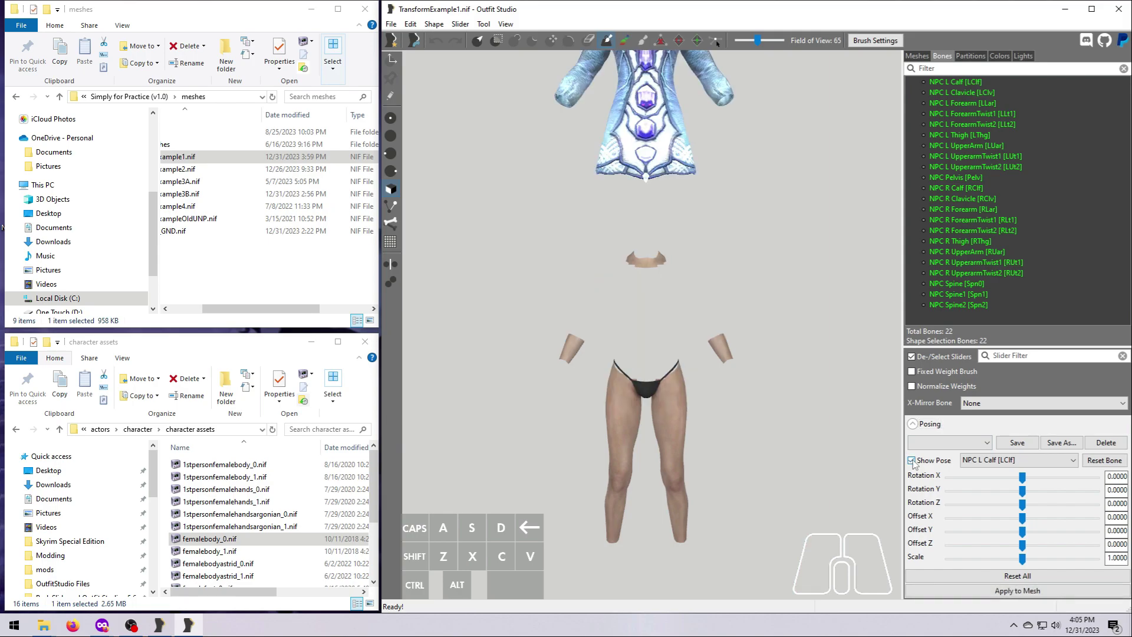
{"action": "left_click", "coordinate": [912, 461]}
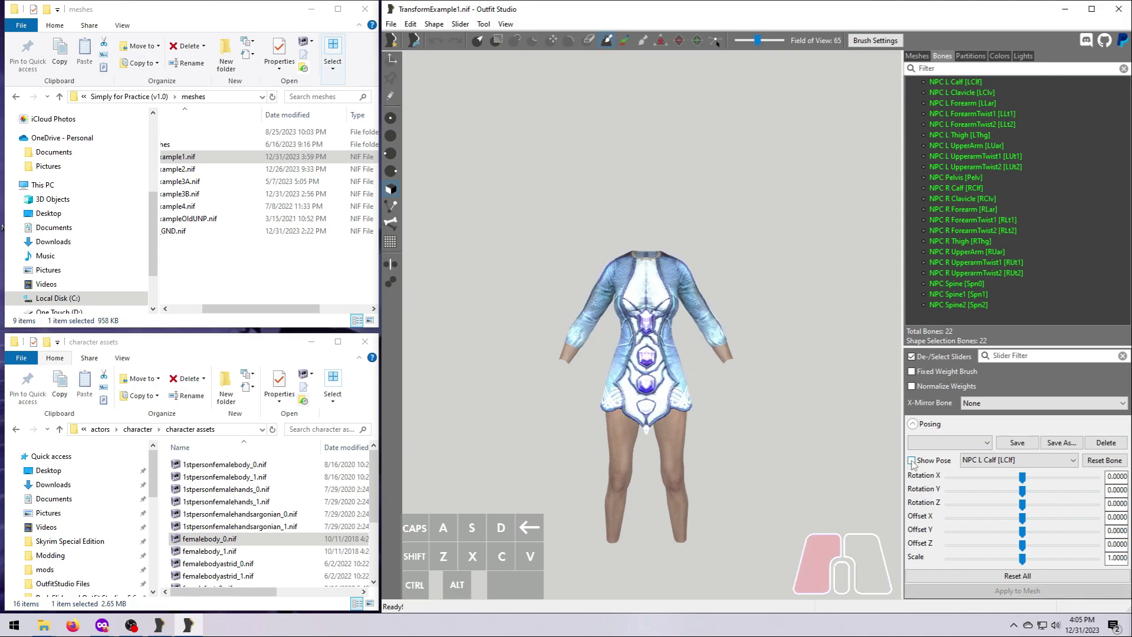
{"action": "left_click", "coordinate": [912, 460]}
{"action": "left_click", "coordinate": [912, 460]}
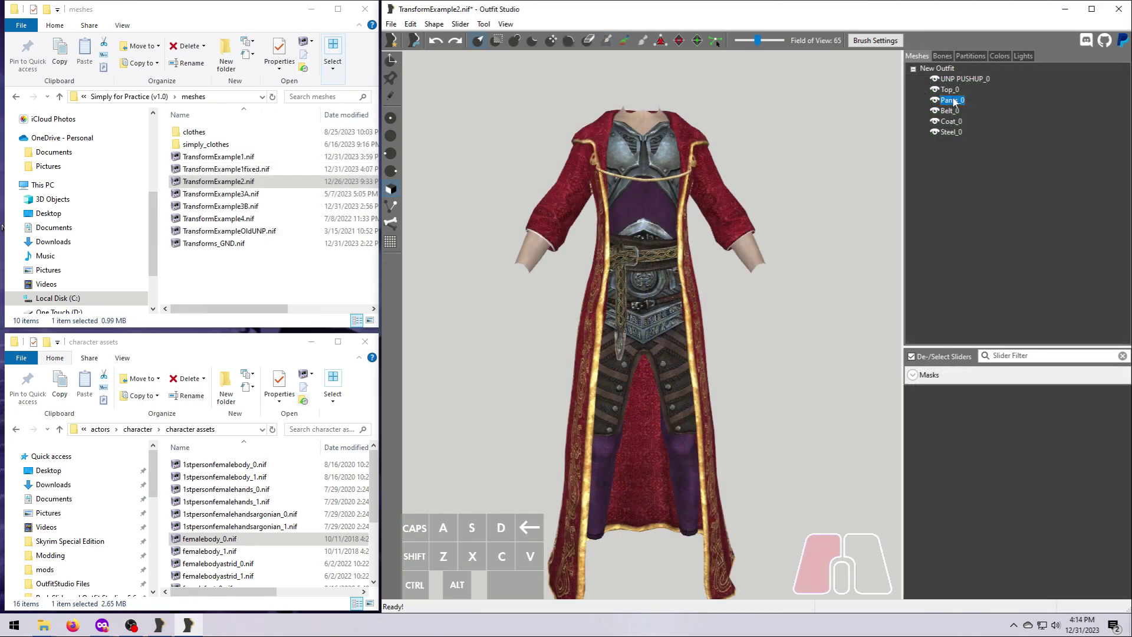
Review the shape-to-global transform coordinates of Pants_0 in its shape properties.
{"action": "double_click", "coordinate": [953, 99]}
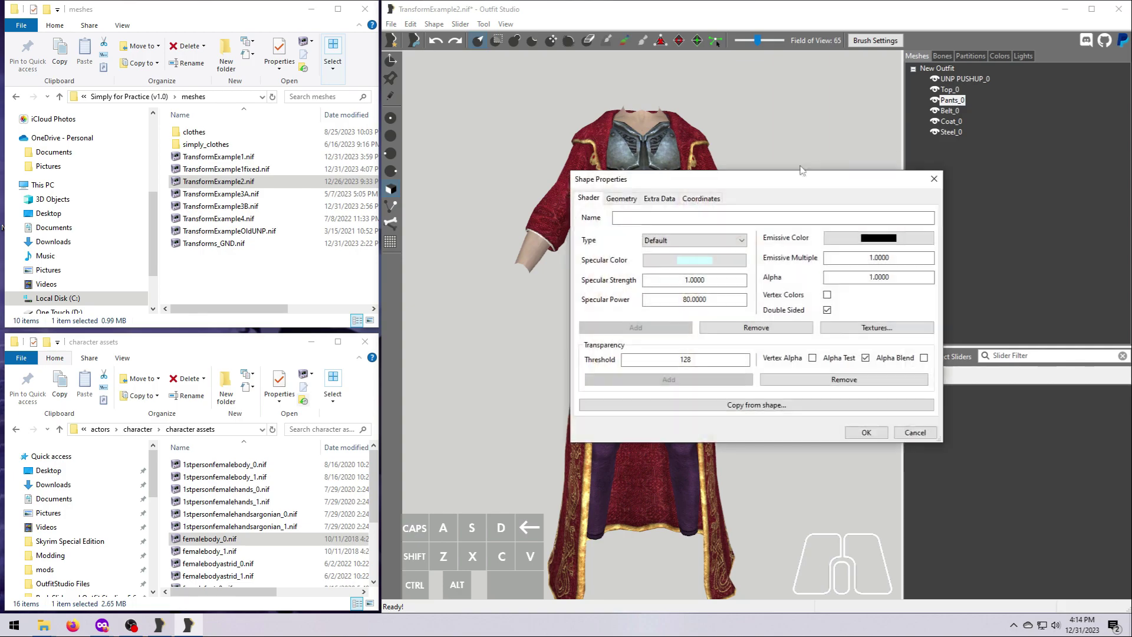
{"action": "left_click", "coordinate": [707, 199]}
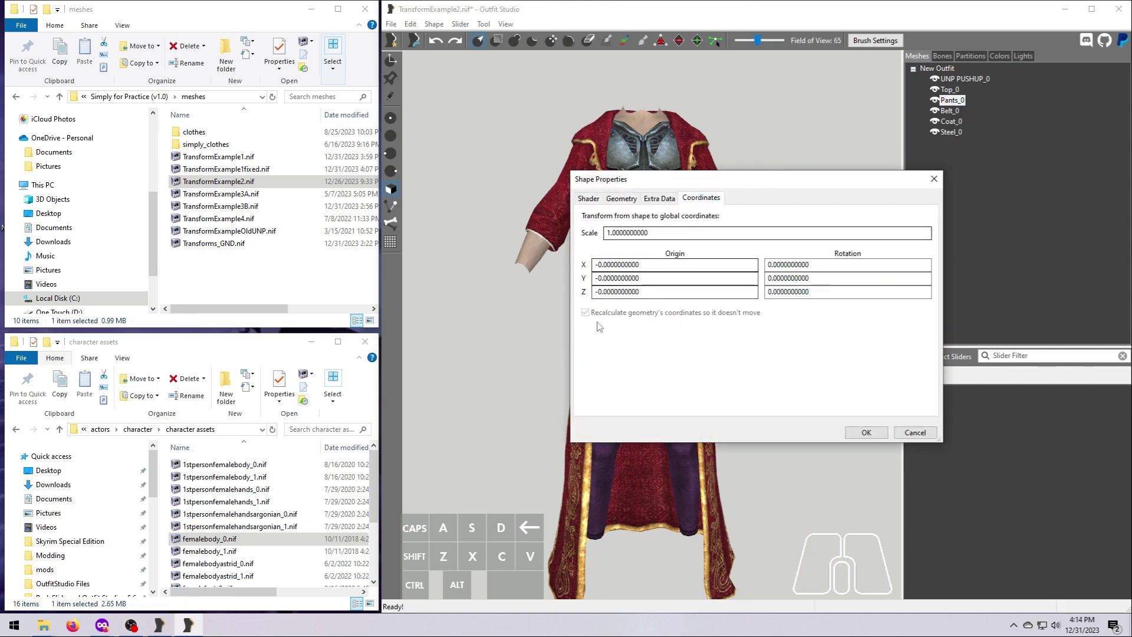
{"action": "left_click", "coordinate": [866, 432]}
Set the X, Y and Z origin of Belt_0 to 0, recalculating the geometry's coordinates so it doesn't move.
{"action": "left_click", "coordinate": [949, 111]}
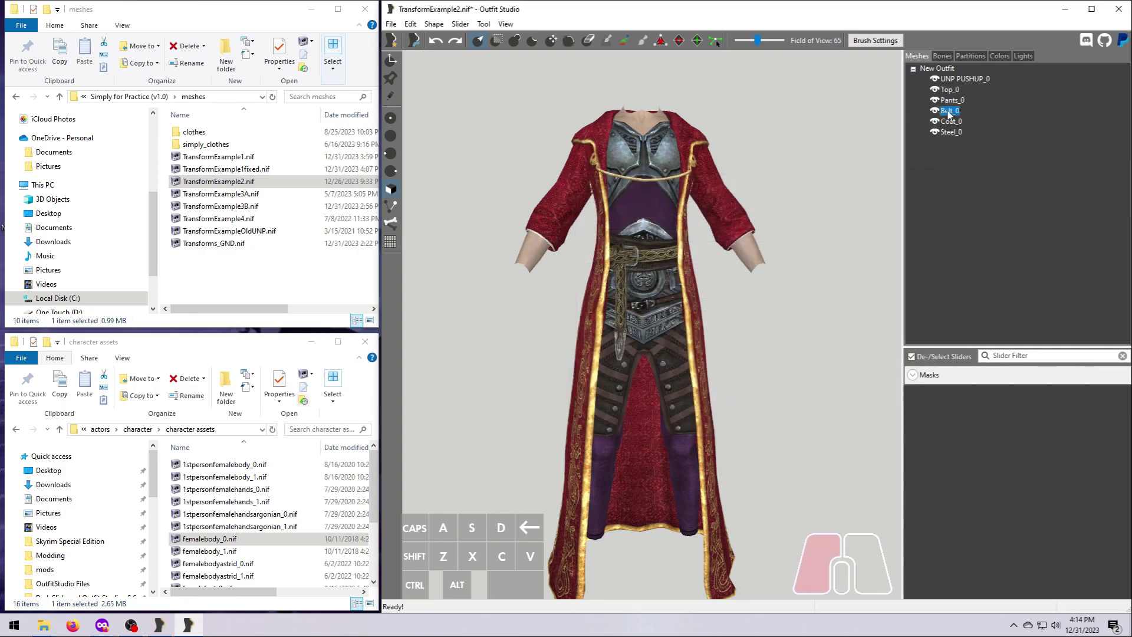
{"action": "double_click", "coordinate": [949, 111]}
{"action": "left_click", "coordinate": [704, 199]}
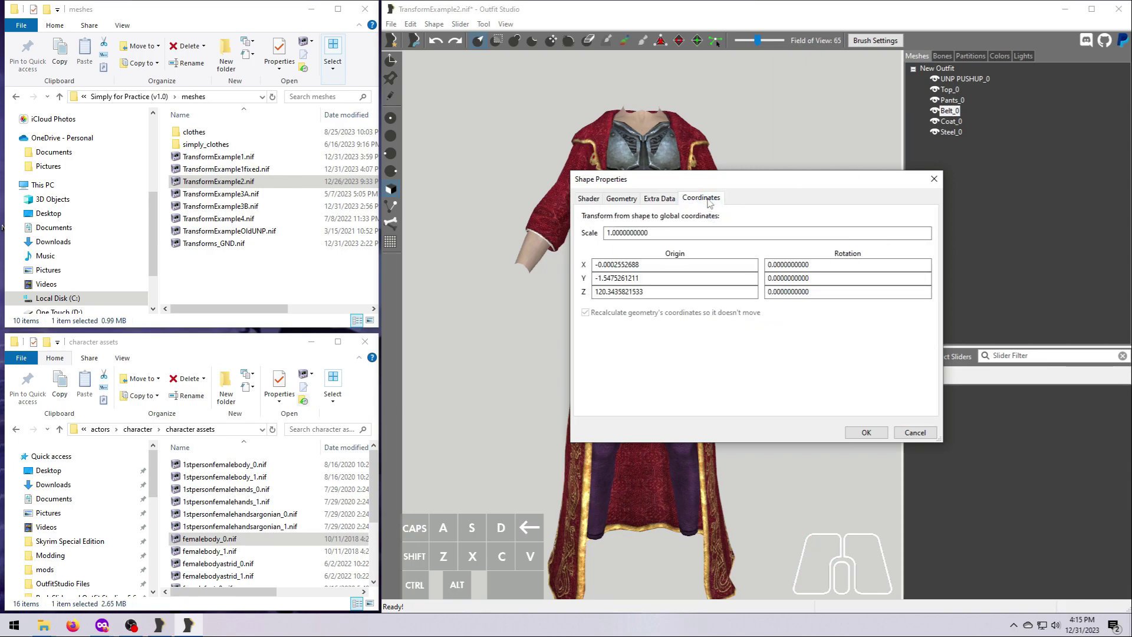
{"action": "left_click_drag", "start_coordinate": [641, 264], "coordinate": [564, 273]}
{"action": "type", "text": "0"}
{"action": "left_click_drag", "start_coordinate": [648, 279], "coordinate": [578, 283]}
{"action": "type", "text": "0"}
{"action": "left_click_drag", "start_coordinate": [655, 292], "coordinate": [568, 292]}
{"action": "type", "text": "0"}
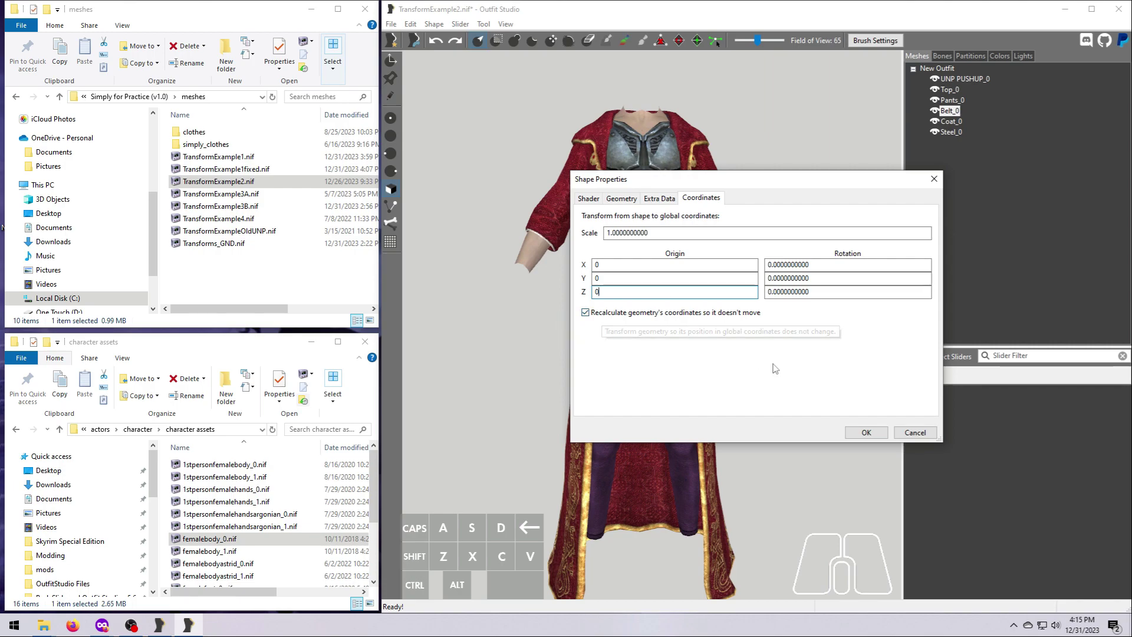
{"action": "left_click", "coordinate": [866, 435]}
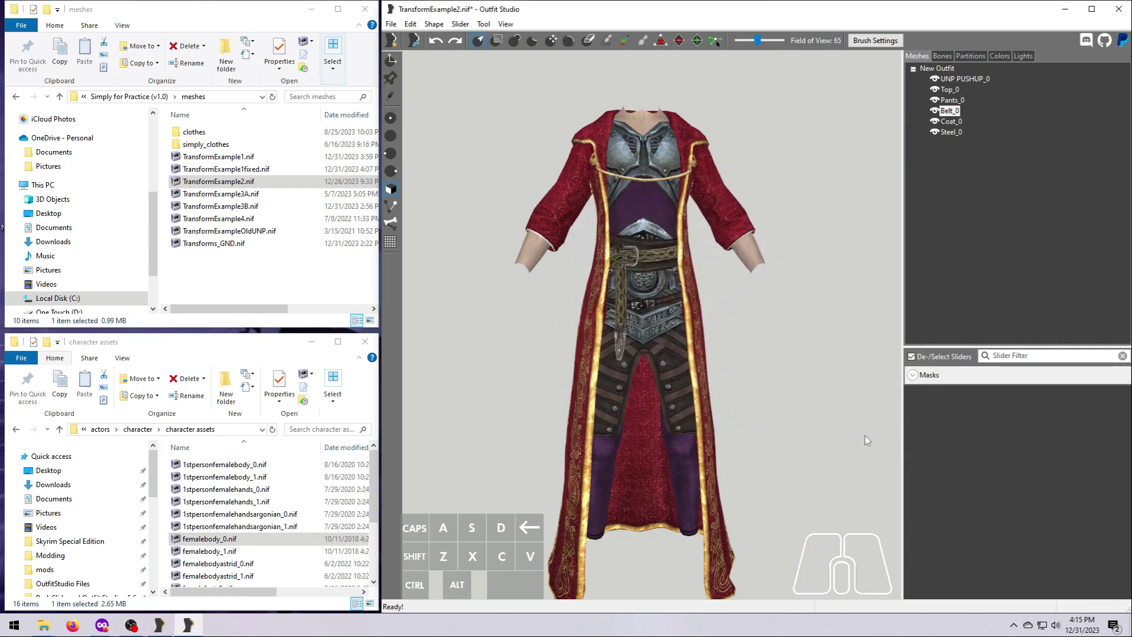